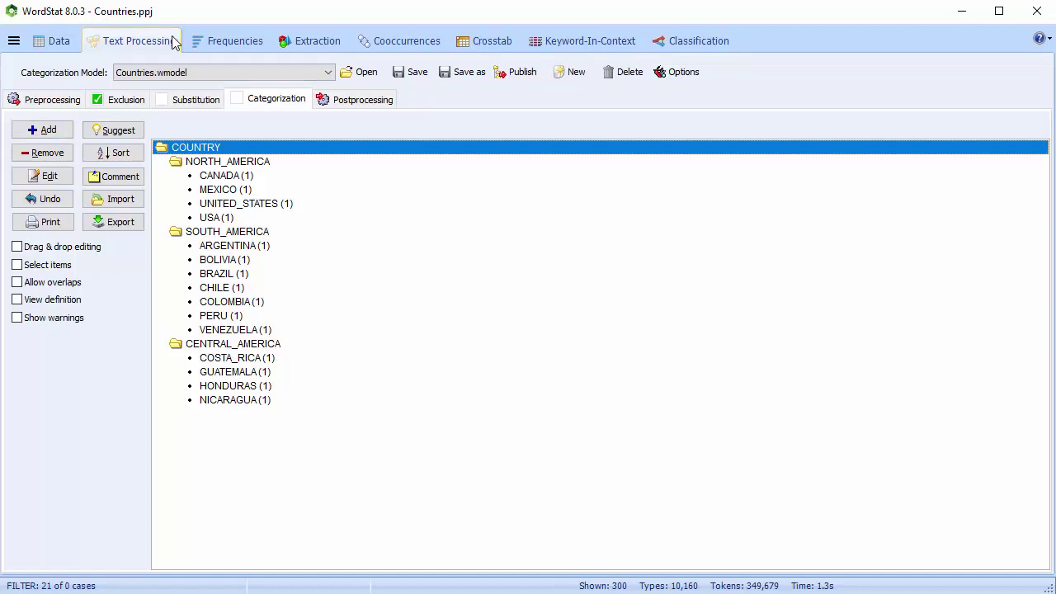
# Review the preprocessing, postprocessing, exclusion, substitution and categorization settings of the Countries model
pyautogui.click(66, 101)
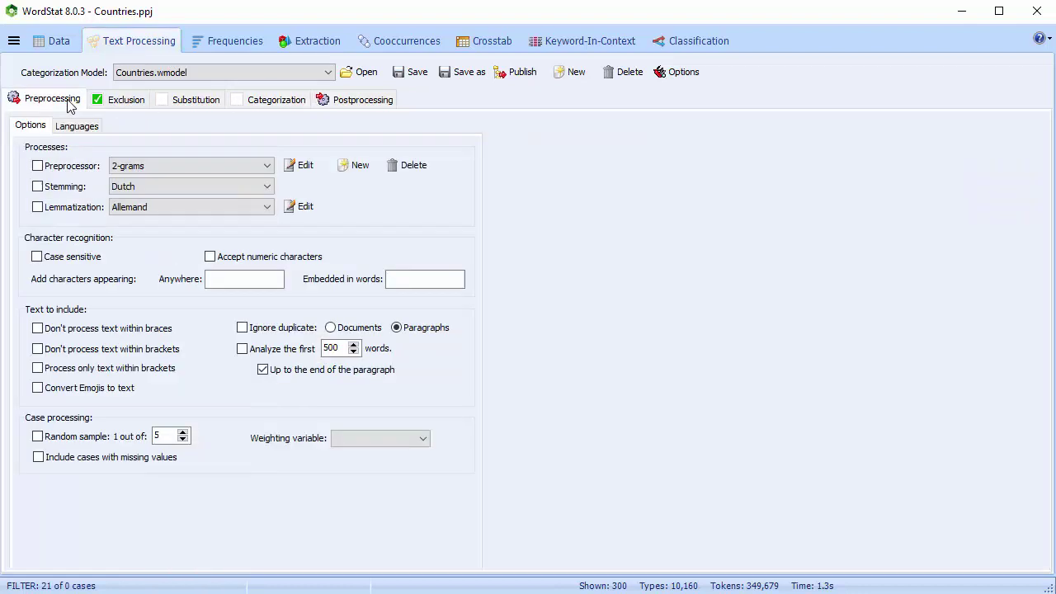
pyautogui.click(357, 101)
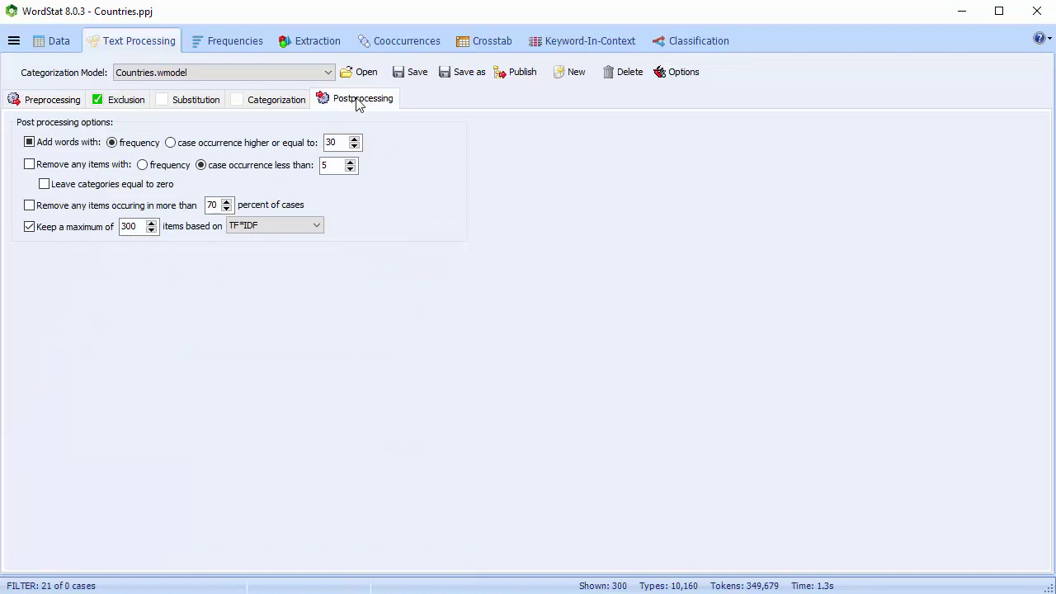
pyautogui.click(127, 110)
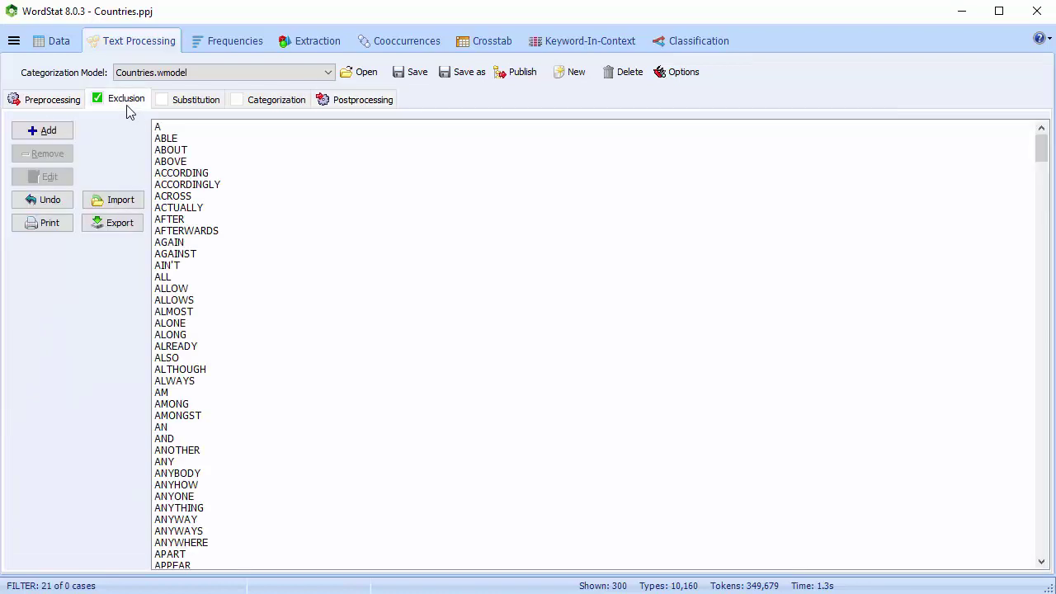
pyautogui.click(198, 106)
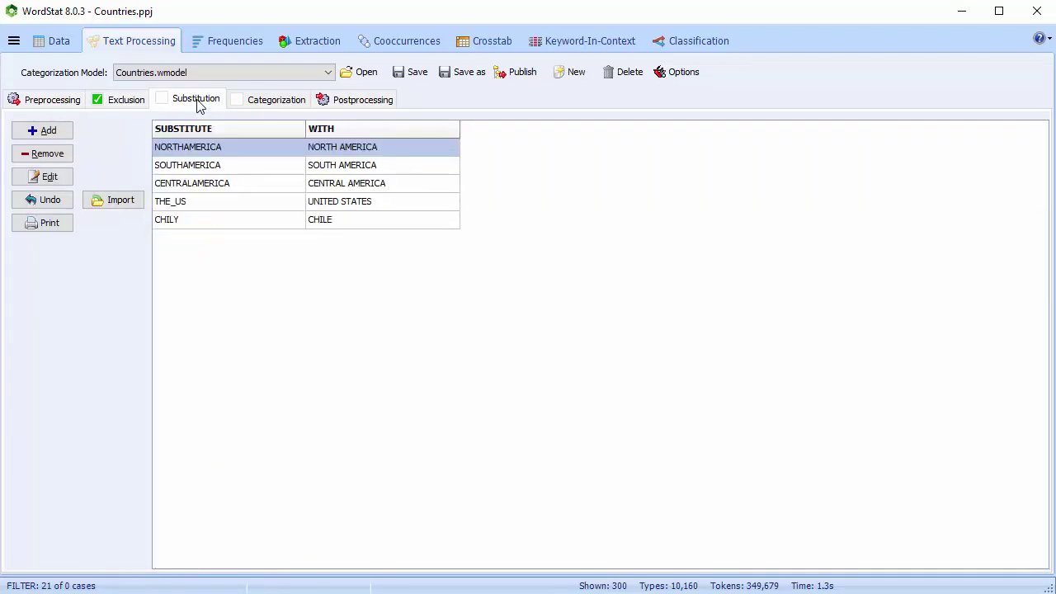
pyautogui.click(266, 107)
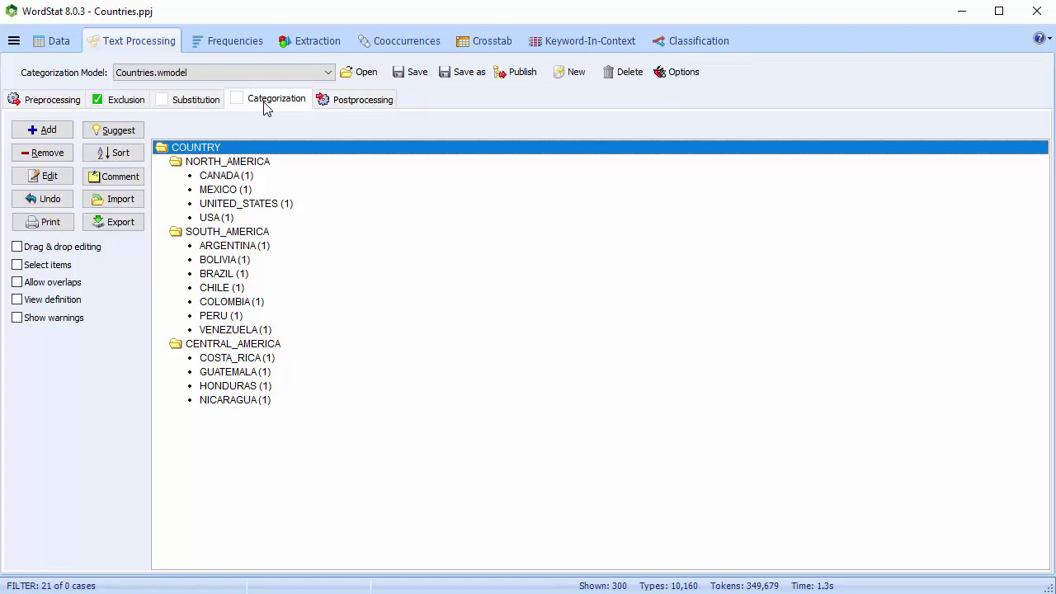
# Examine the word frequencies with categorization disabled, and revisit the substitution and exclusion lists
pyautogui.click(242, 40)
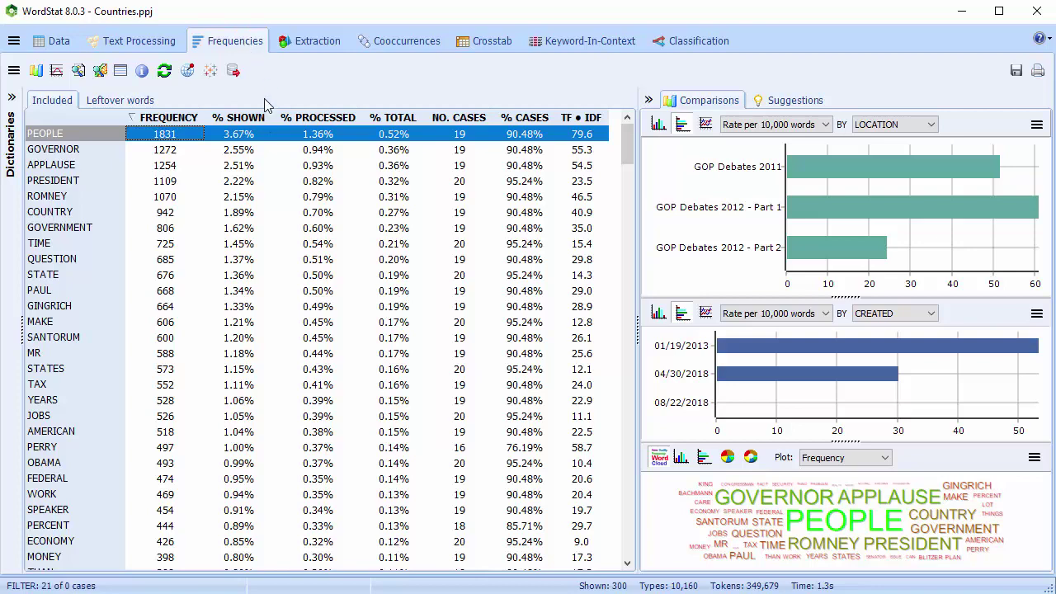
pyautogui.click(161, 43)
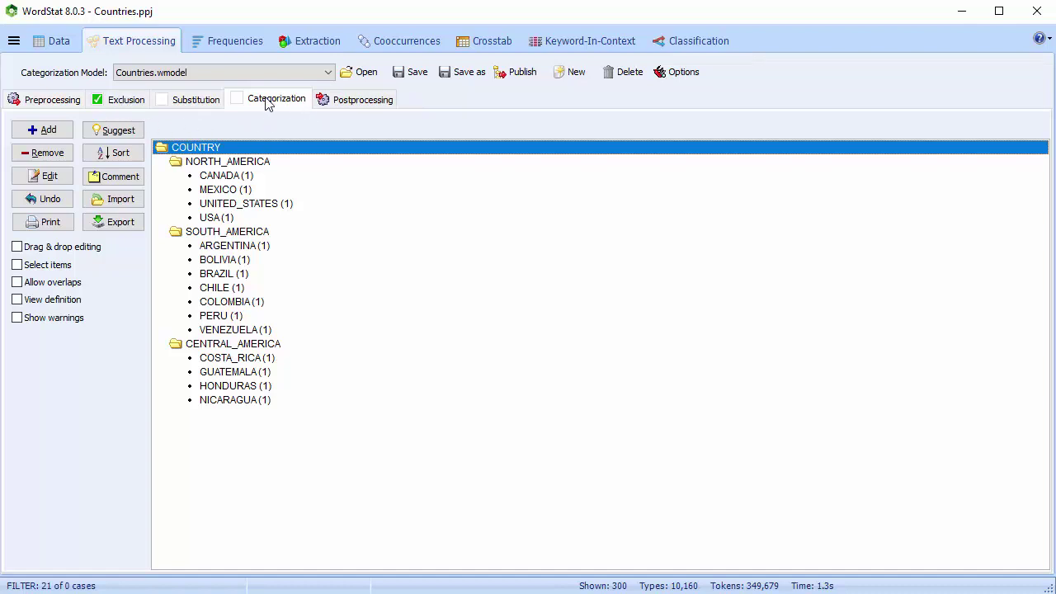
pyautogui.click(192, 106)
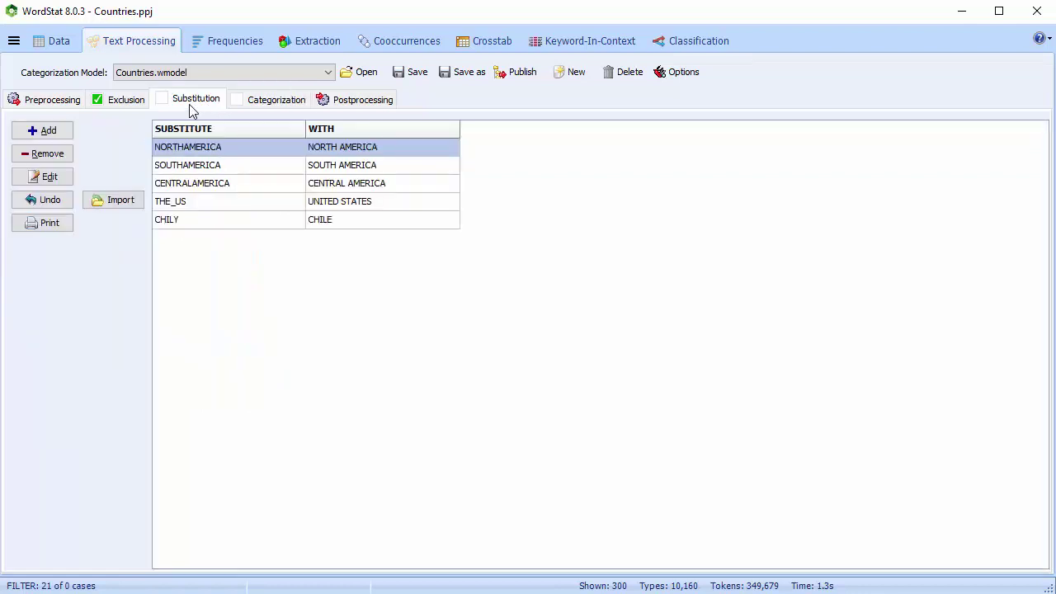
pyautogui.click(122, 105)
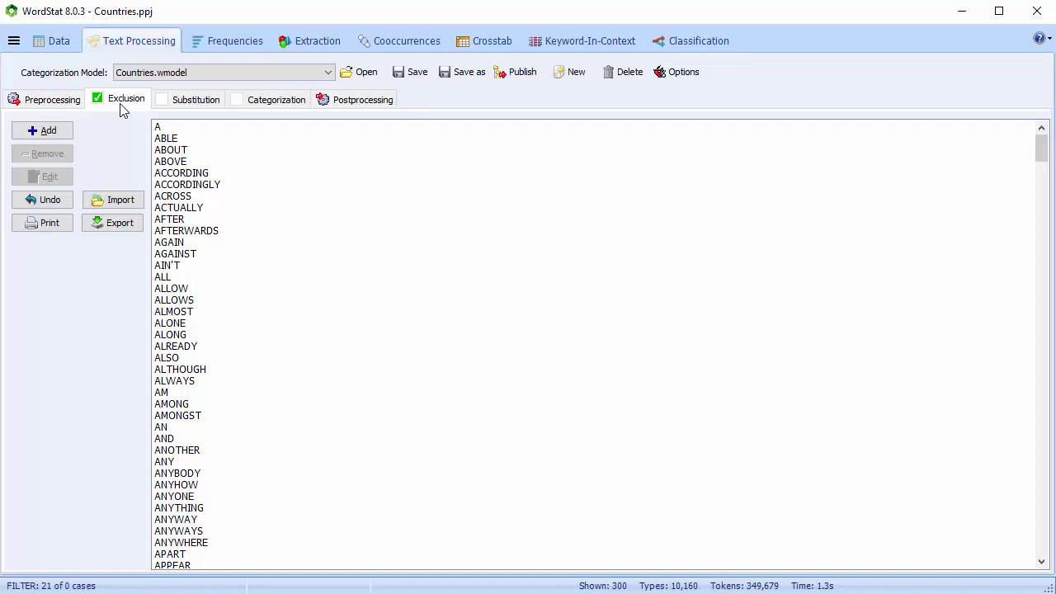
# Enable the categorization dictionary, and collapse and re-expand its COUNTRY and NORTH_AMERICA folders
pyautogui.click(235, 101)
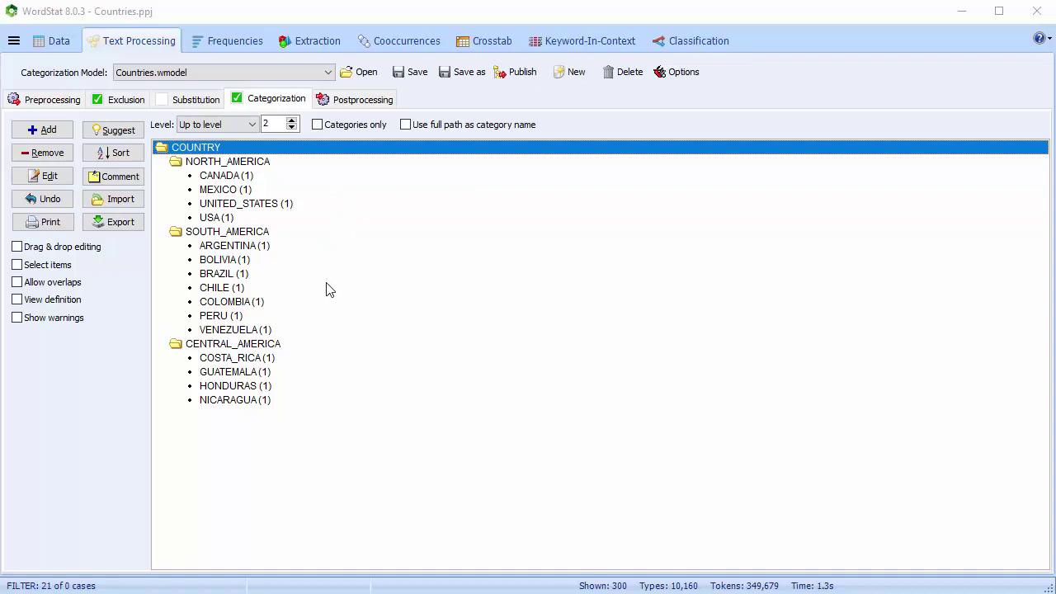
pyautogui.click(162, 149)
pyautogui.click(162, 148)
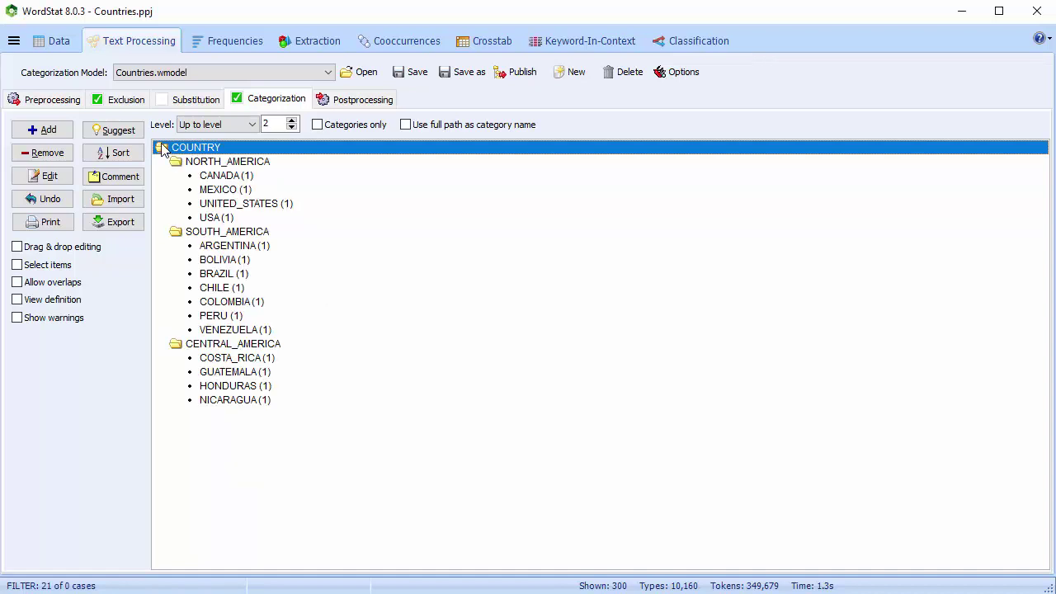
pyautogui.click(180, 164)
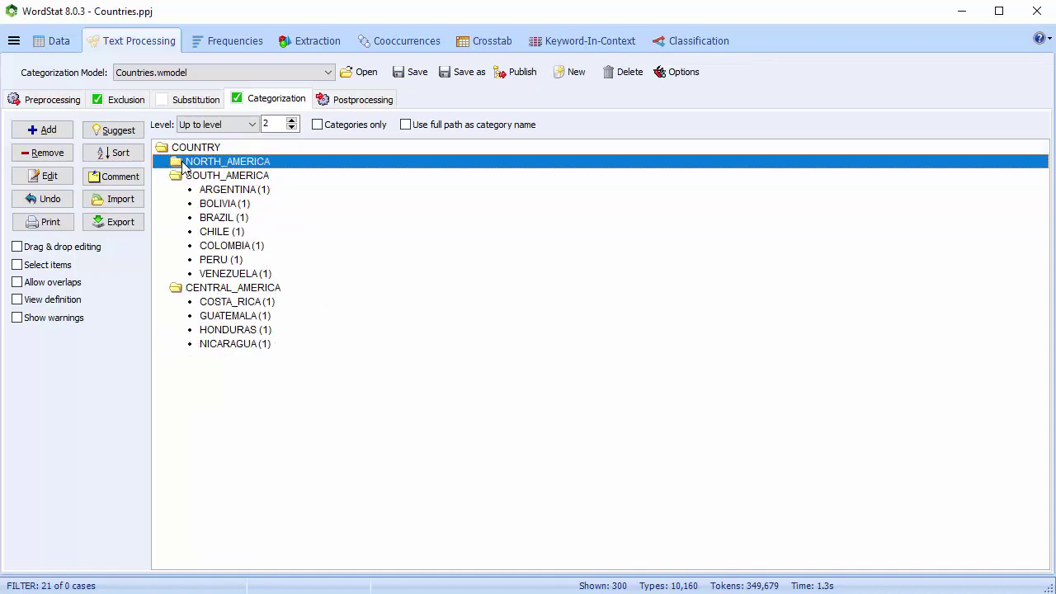
pyautogui.click(181, 163)
# Check which kinds of entries can be added to the NORTH_AMERICA category, without adding any
pyautogui.press('Insert')
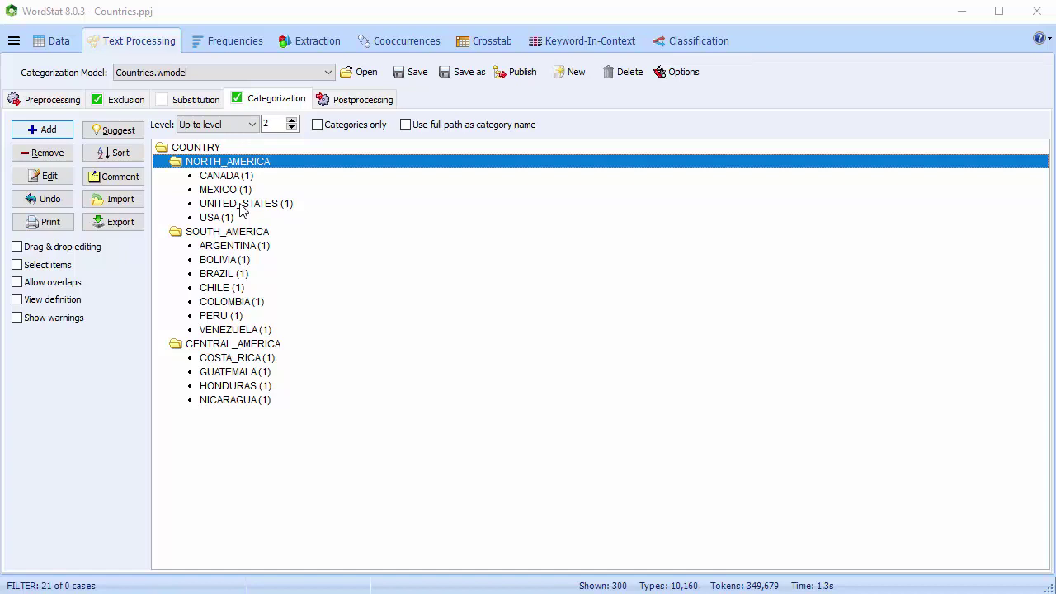
pyautogui.click(50, 134)
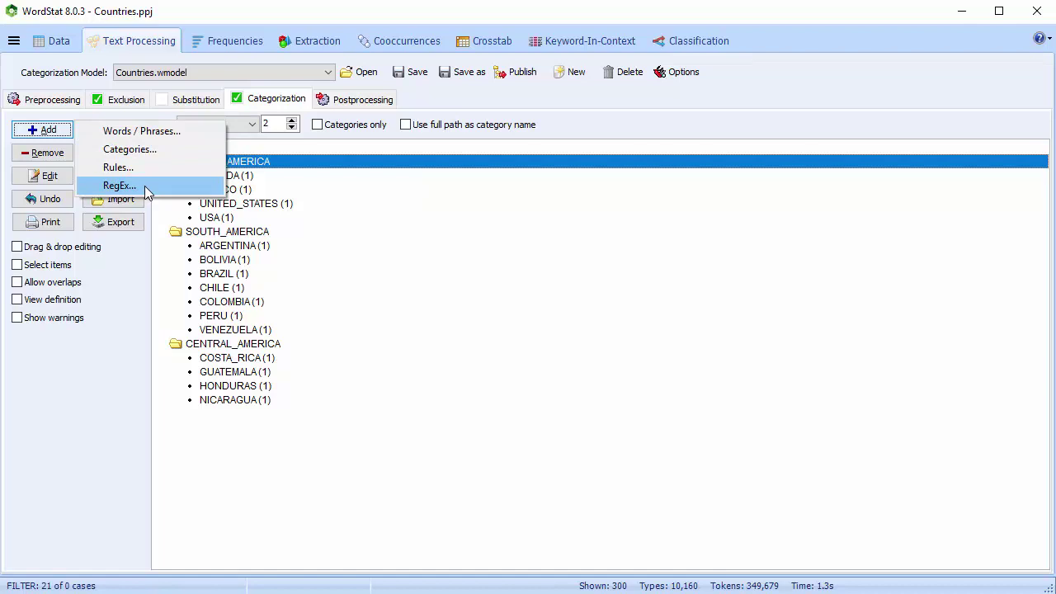
pyautogui.click(382, 231)
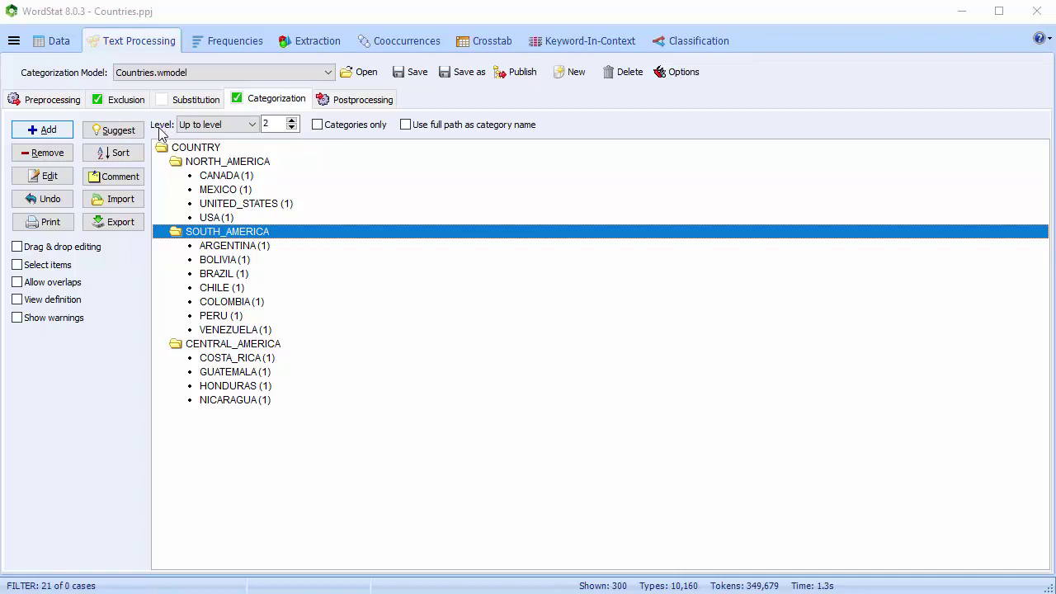
# Limit the categorization dictionary up to level 1 and display the resulting frequencies
pyautogui.click(268, 122)
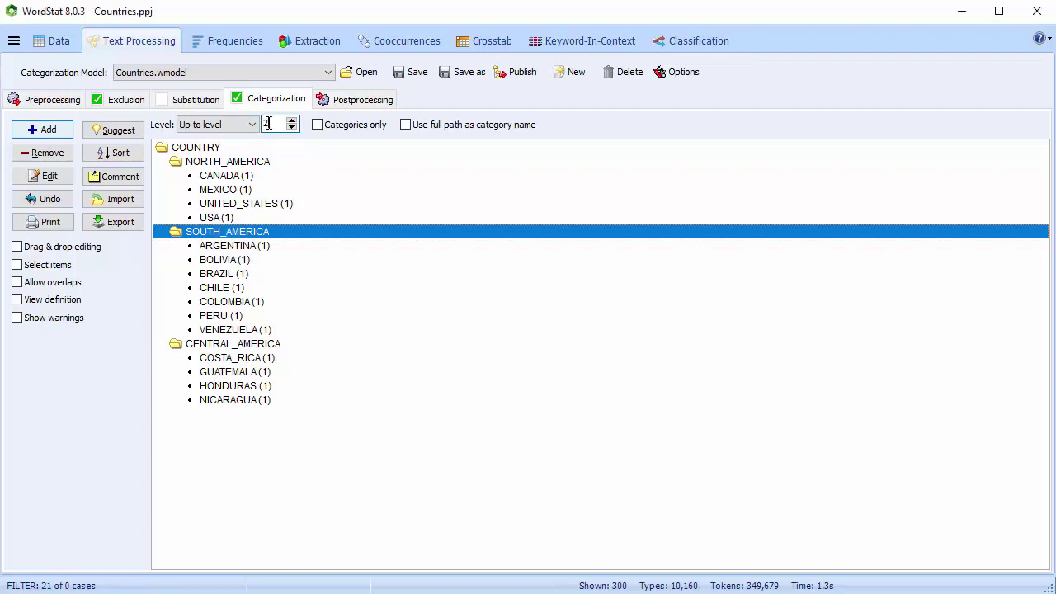
pyautogui.press('Down')
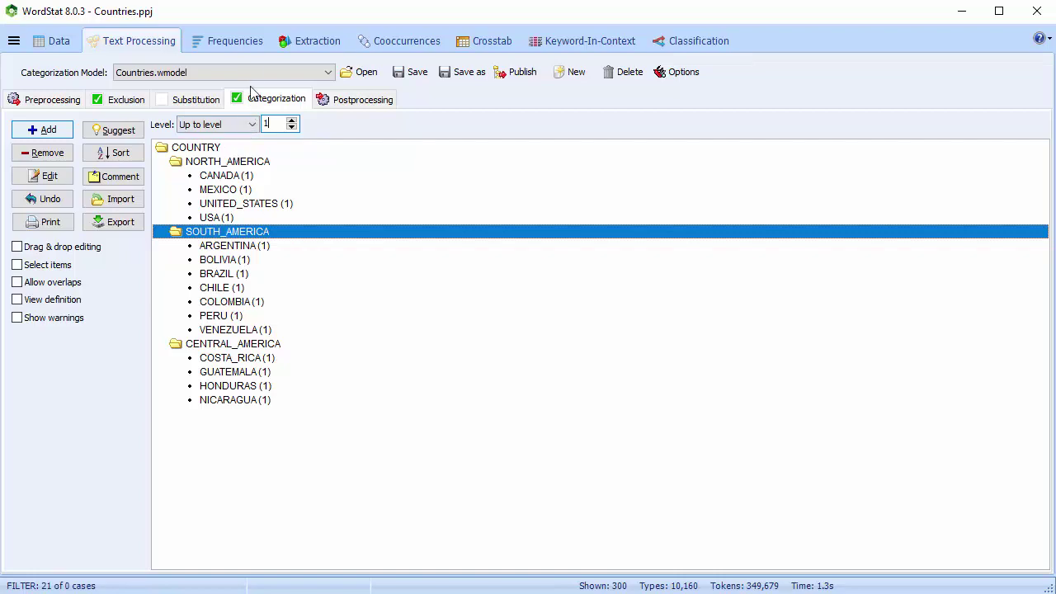
pyautogui.click(245, 45)
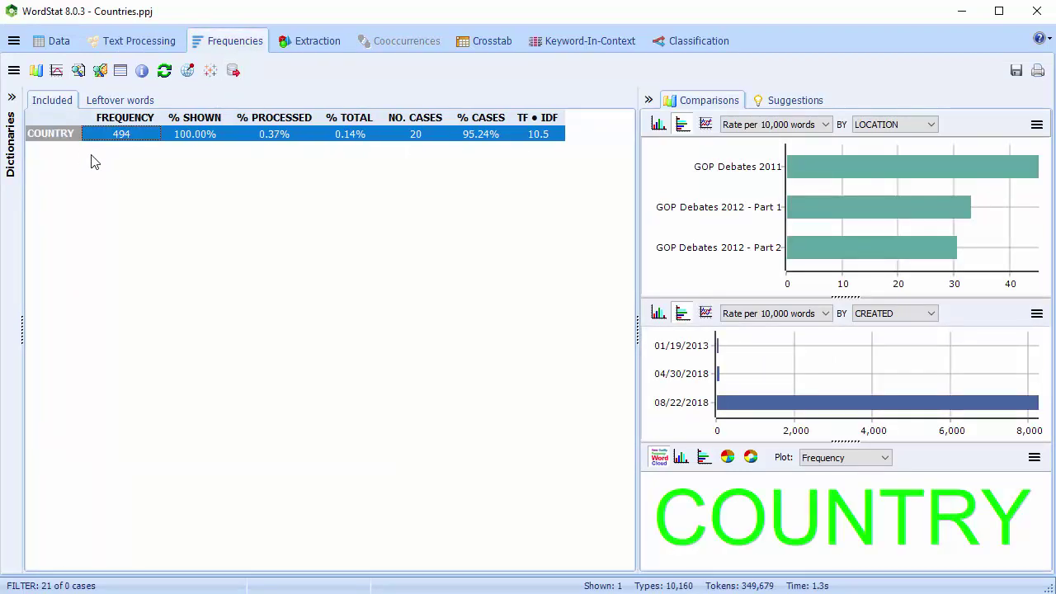
# Set the categorization up to level 2 and display the frequencies per region
pyautogui.click(140, 43)
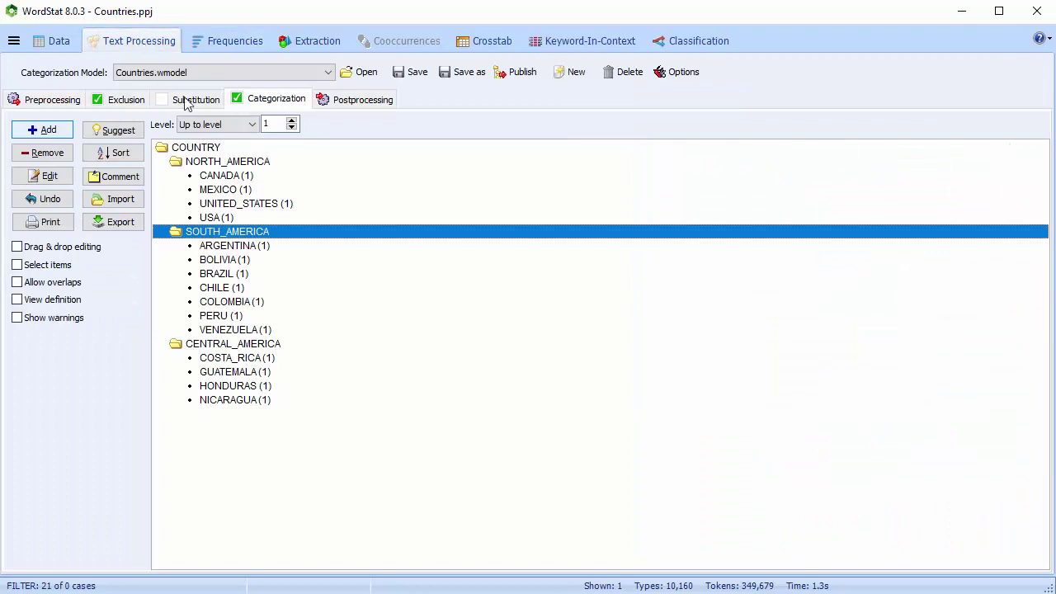
pyautogui.press('BackSpace')
pyautogui.write('2')
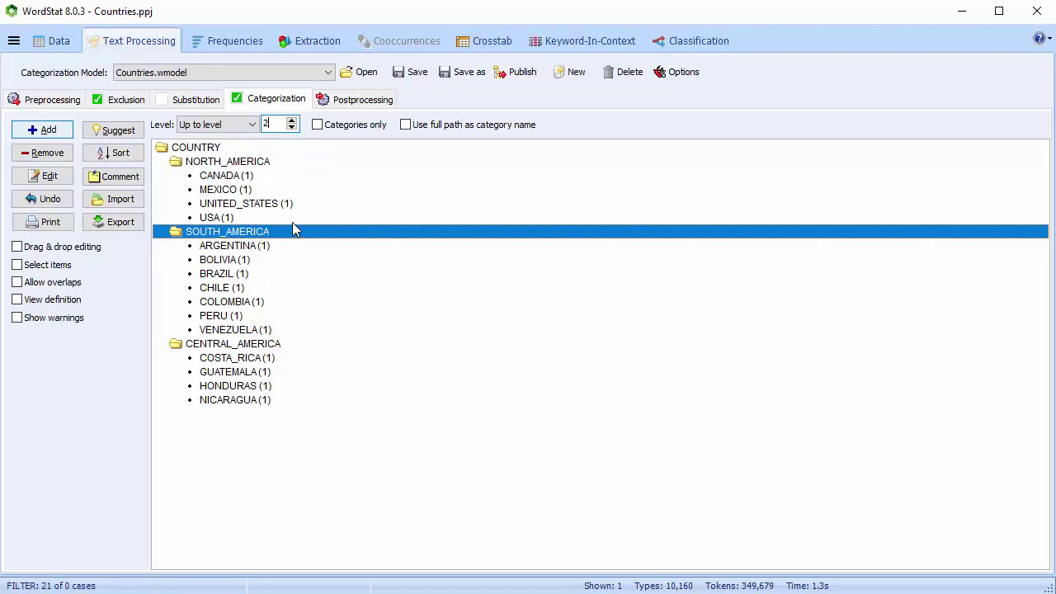
pyautogui.click(234, 39)
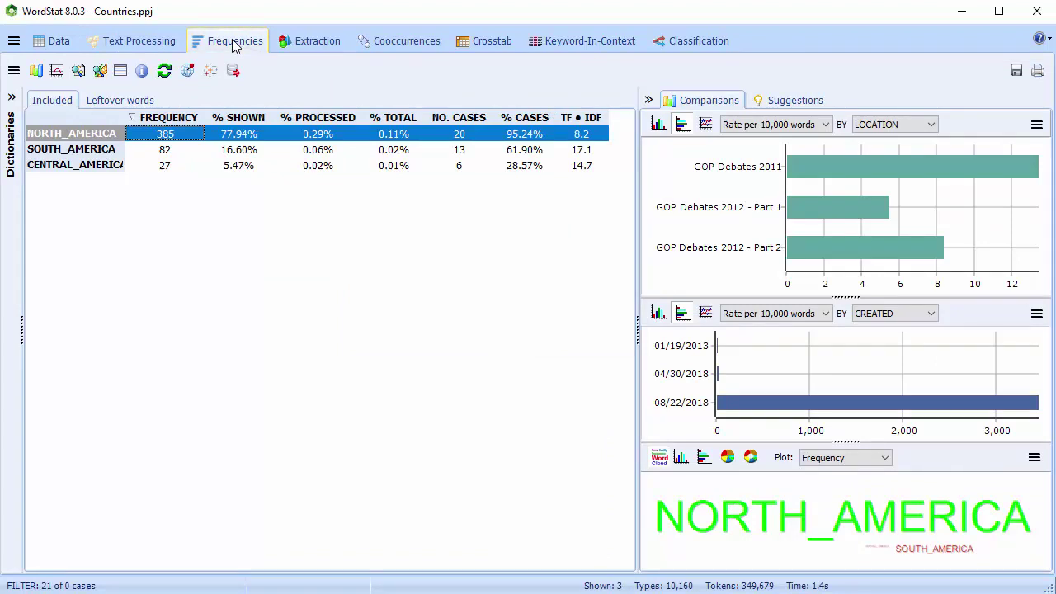
# Set the categorization up to level 3 and display the frequencies per country
pyautogui.click(149, 44)
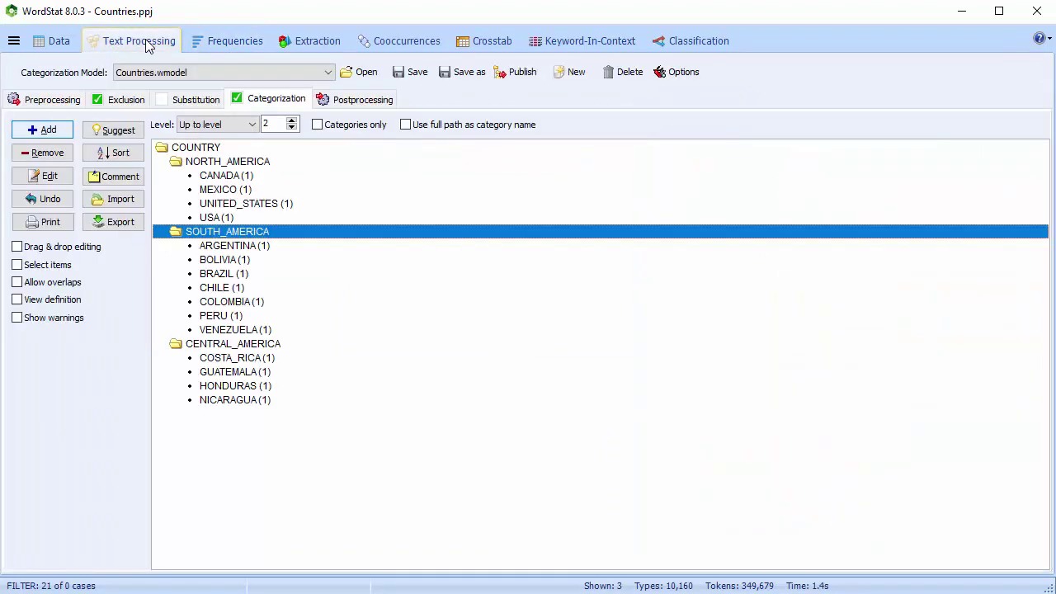
pyautogui.scroll(1, 272, 124)
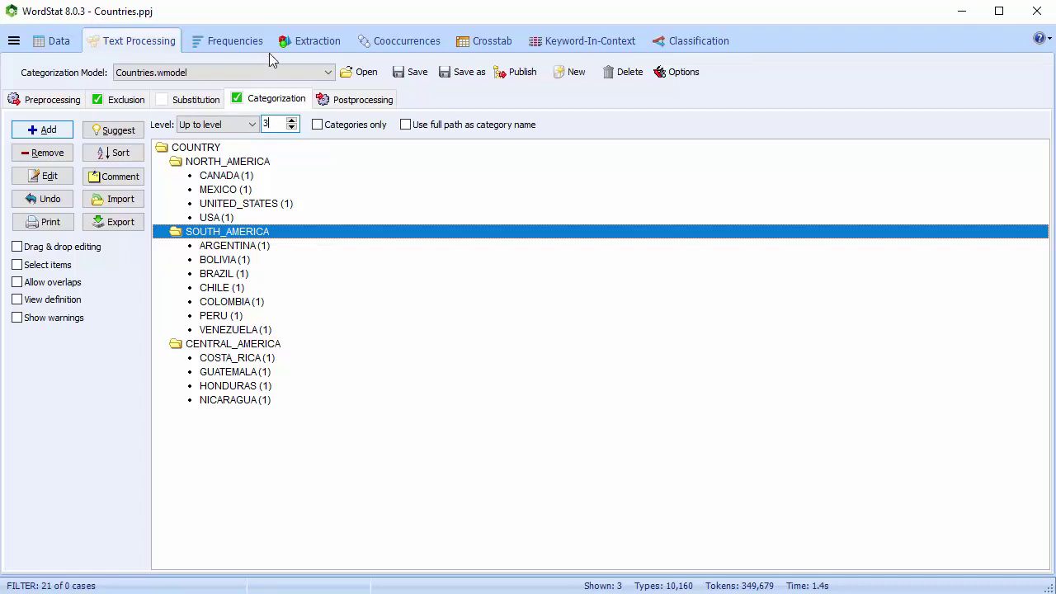
pyautogui.click(239, 41)
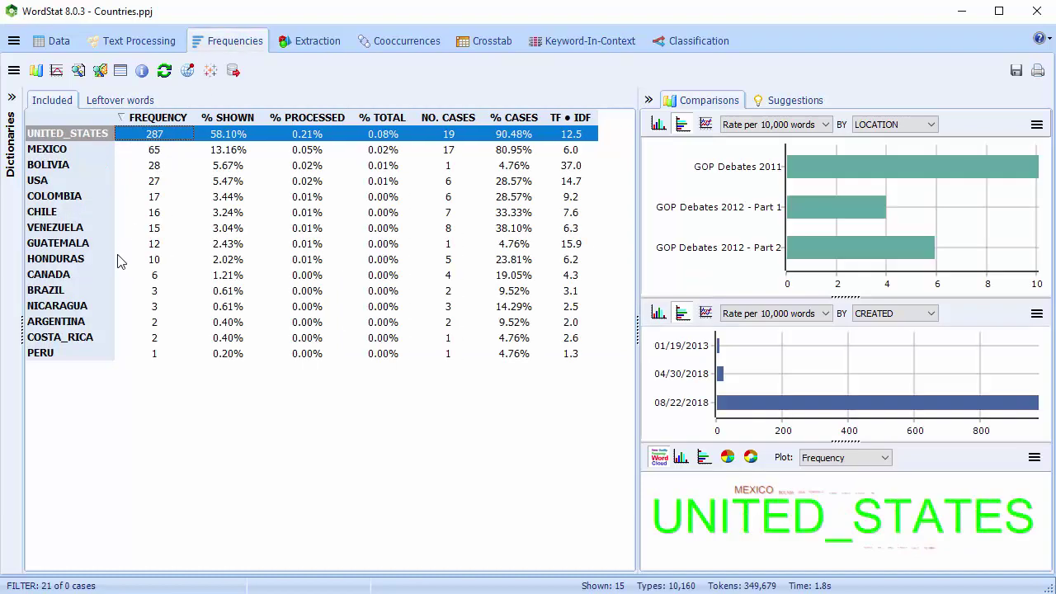
# Switch the categorization level to As shown, collapse the SOUTH_AMERICA folder and display the resulting frequencies
pyautogui.click(168, 44)
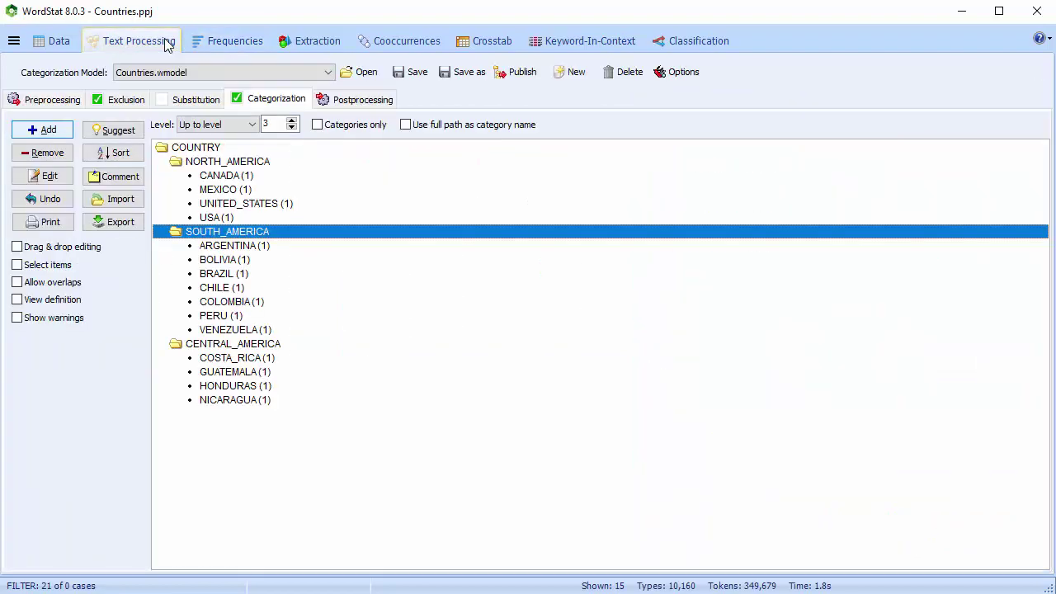
pyautogui.click(253, 125)
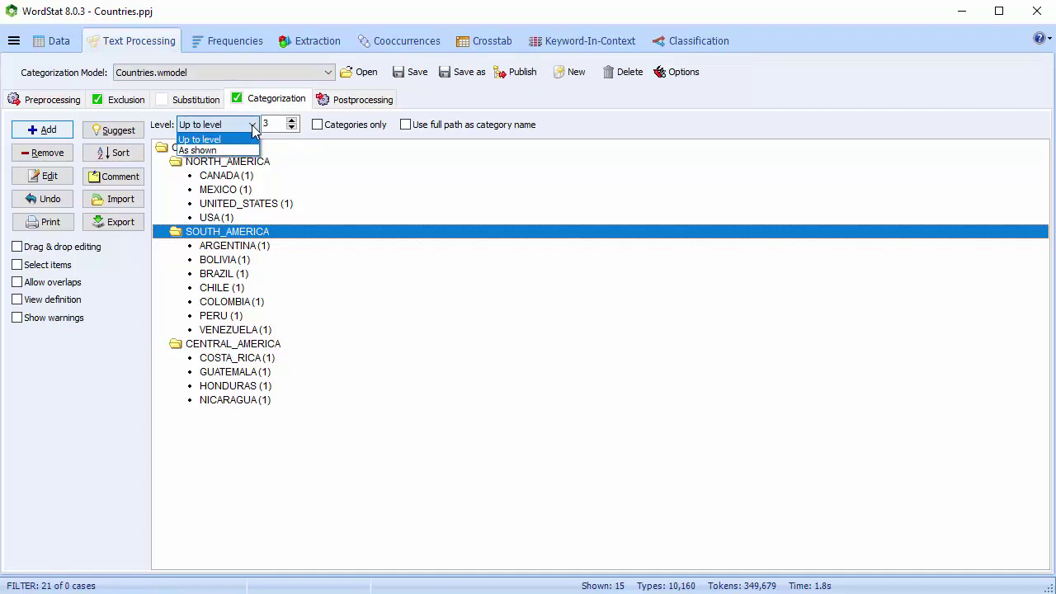
pyautogui.click(256, 151)
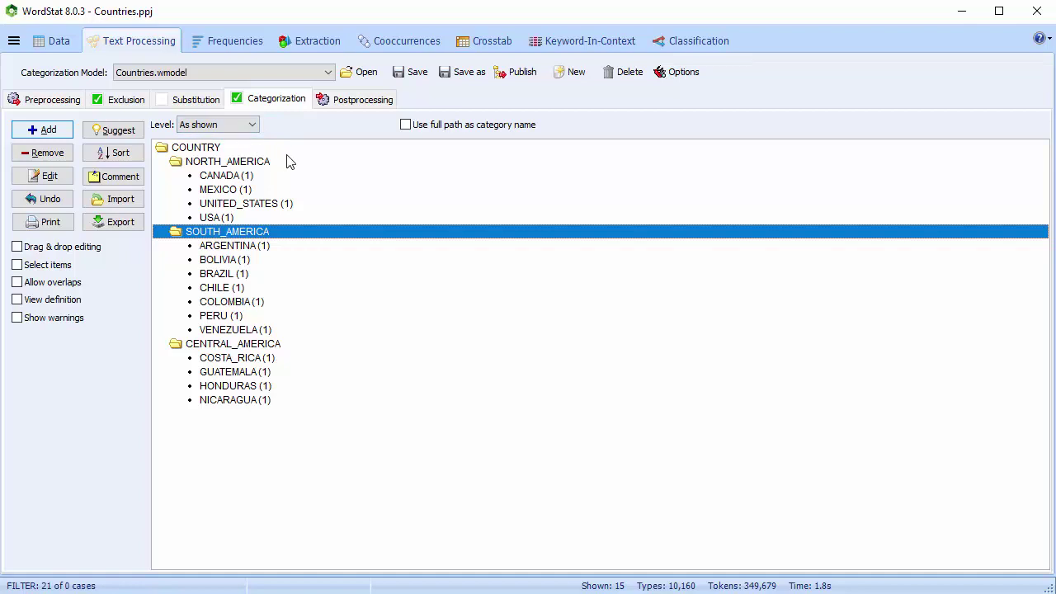
pyautogui.doubleClick(213, 234)
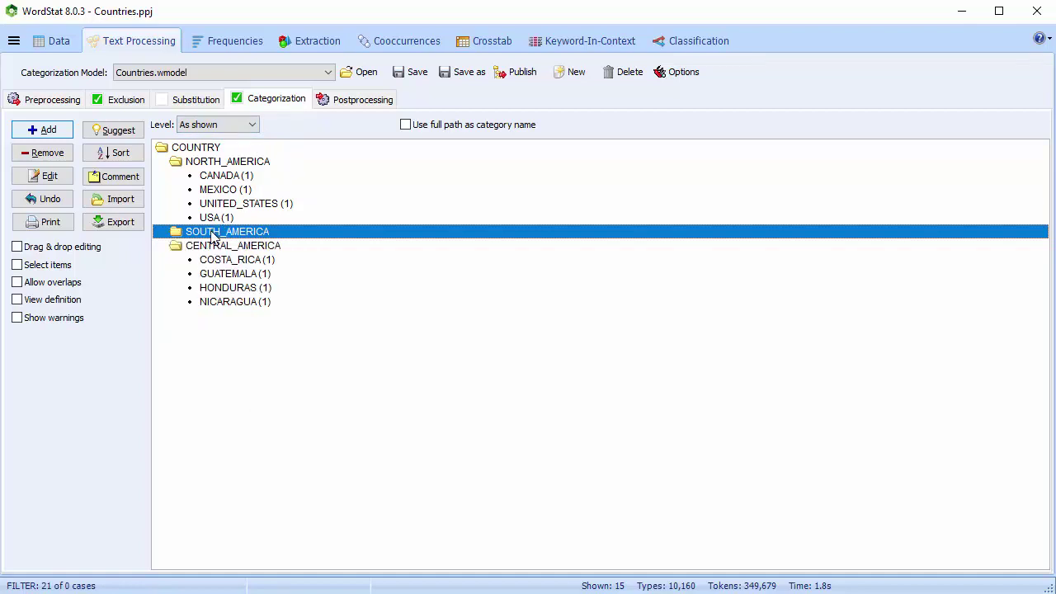
pyautogui.click(236, 42)
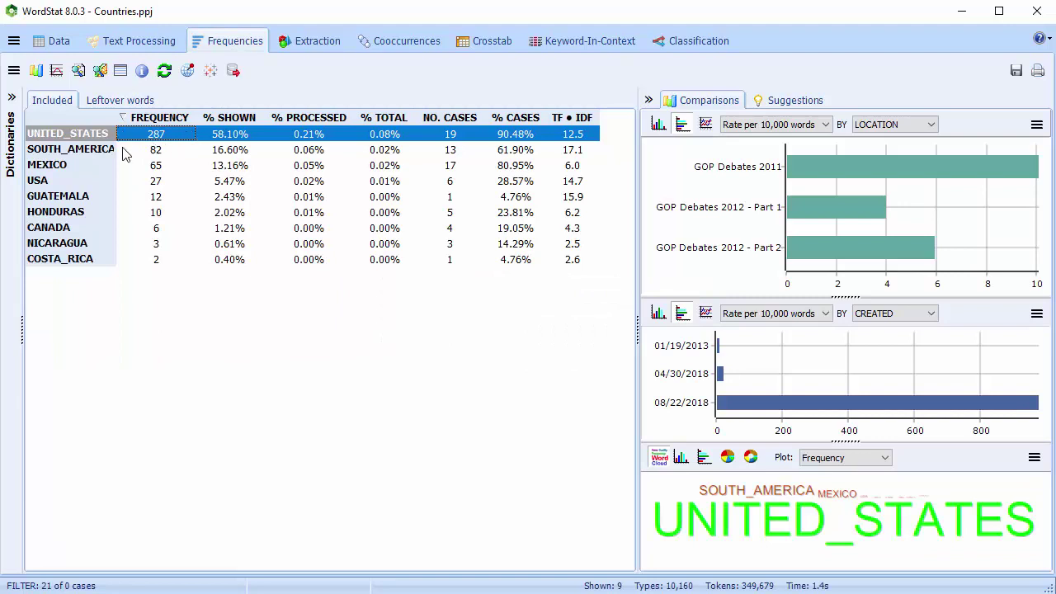
# Switch the categorization back to Up to level with Categories only enabled, and re-expand the SOUTH_AMERICA folder
pyautogui.click(144, 41)
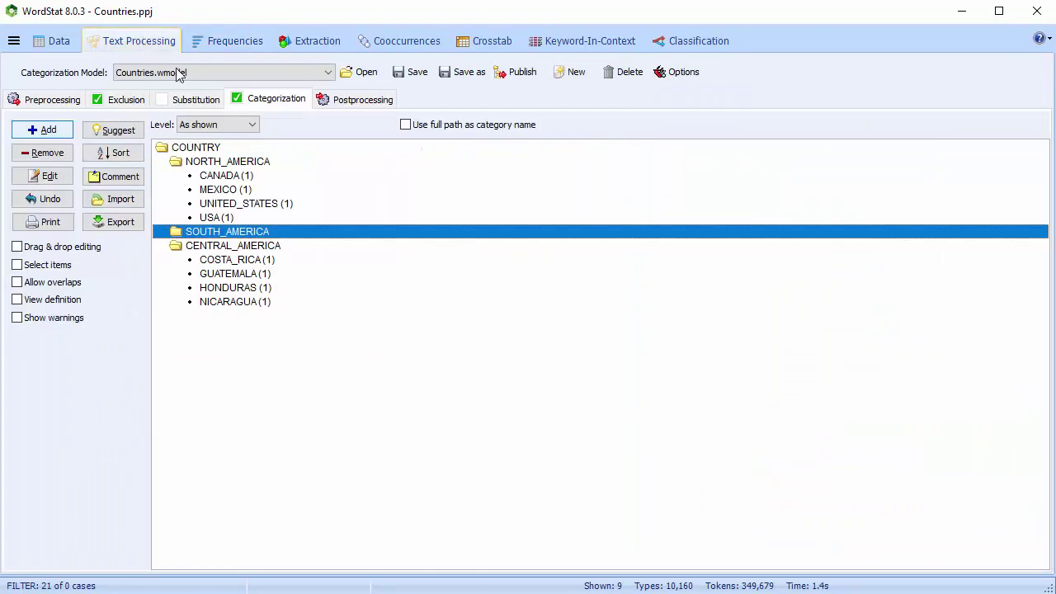
pyautogui.click(247, 123)
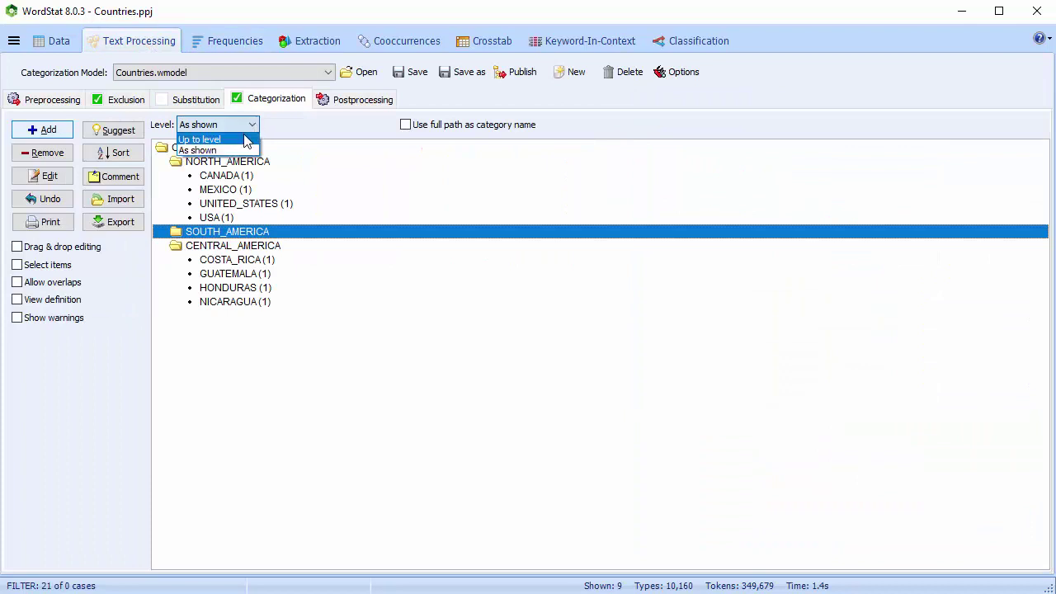
pyautogui.click(244, 141)
pyautogui.click(318, 129)
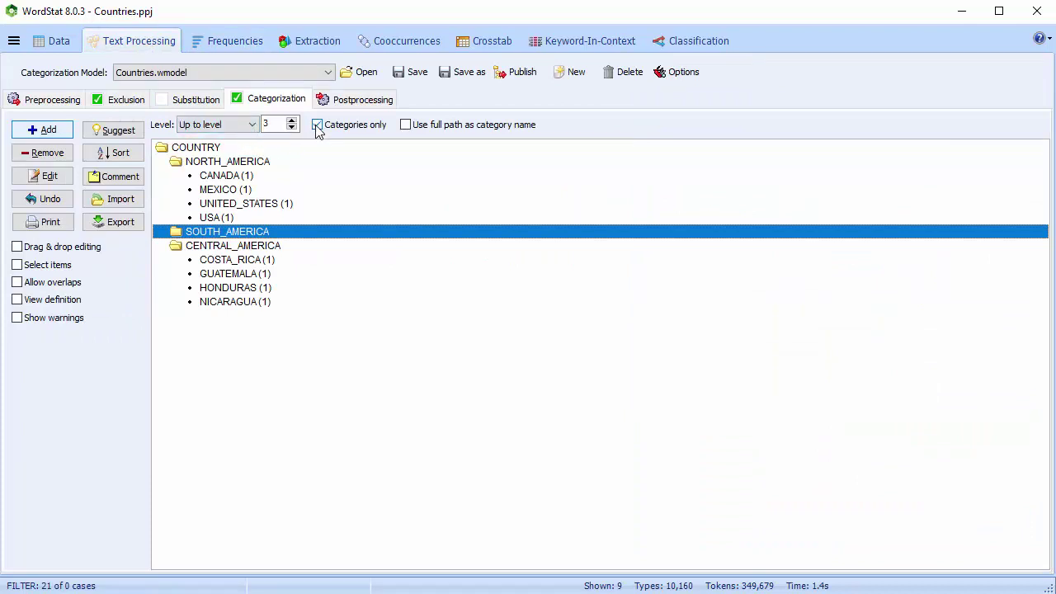
pyautogui.doubleClick(213, 234)
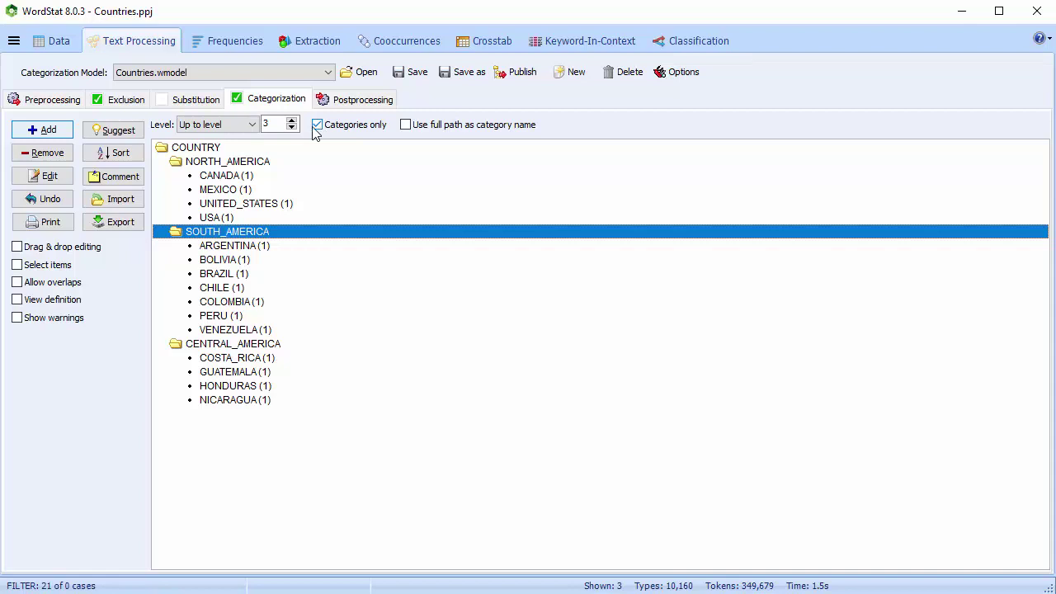
# Set the categorization level to 3, use the full path as category name and check the resulting frequencies
pyautogui.scroll(-1, 271, 124)
pyautogui.press('BackSpace')
pyautogui.write('3')
pyautogui.click(404, 125)
pyautogui.click(240, 43)
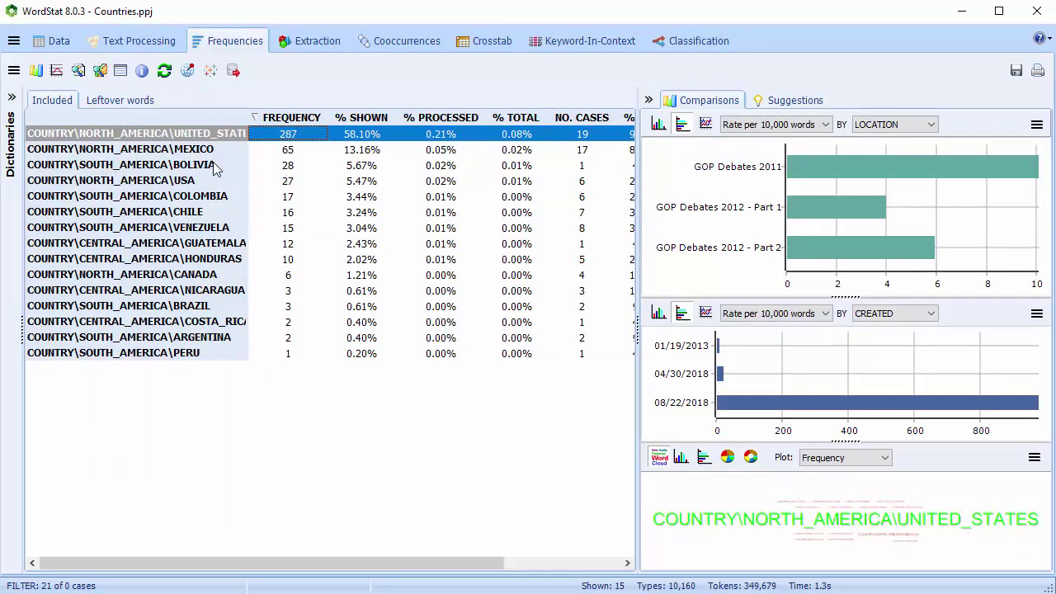
pyautogui.click(158, 49)
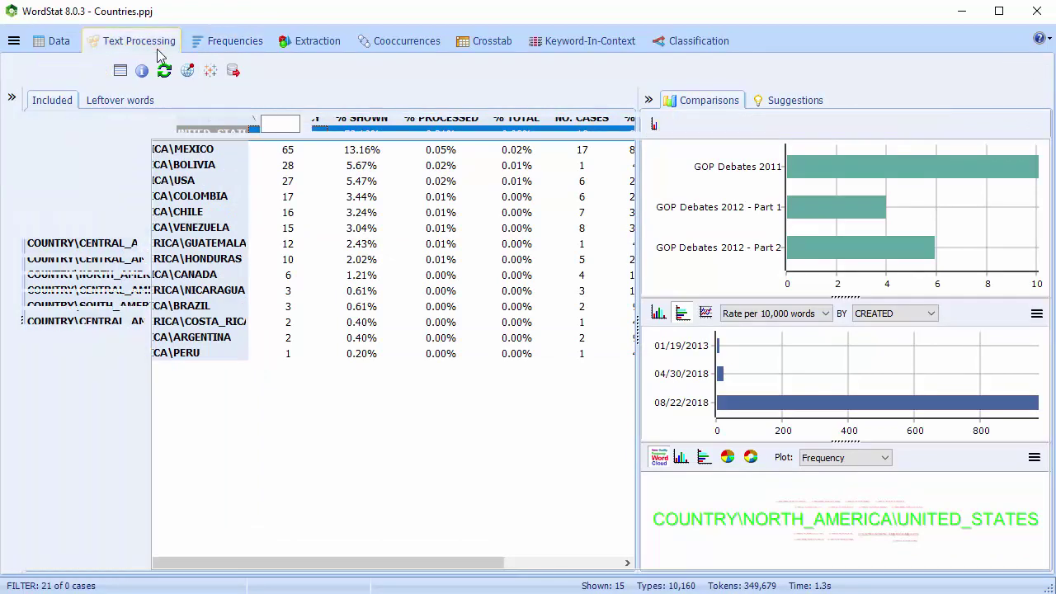
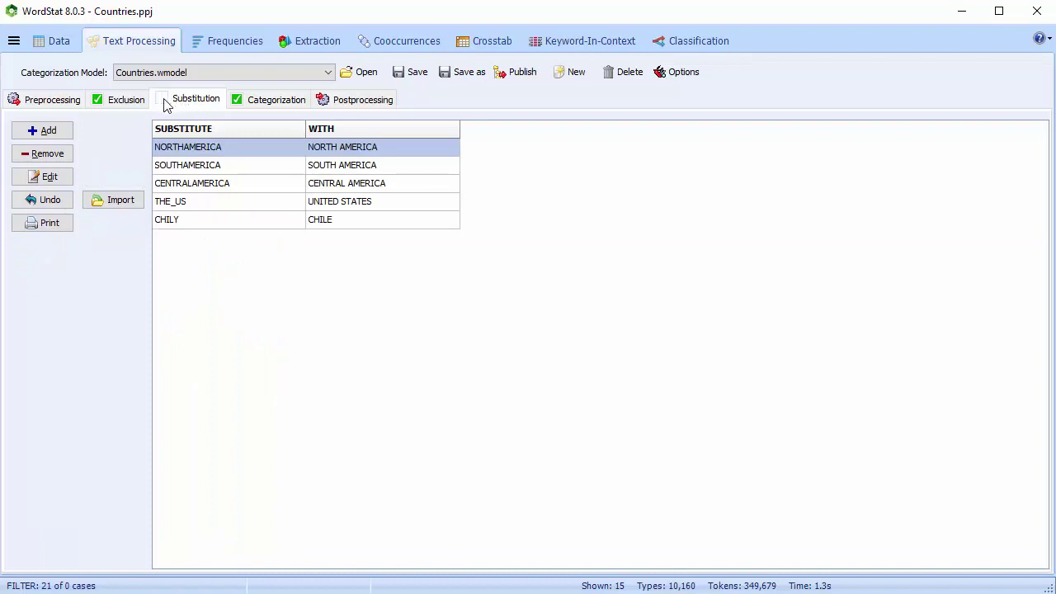
# Enable the substitution process, check the available lemmatization languages in the preprocessing options, and return to the substitution list
pyautogui.click(162, 100)
pyautogui.click(72, 101)
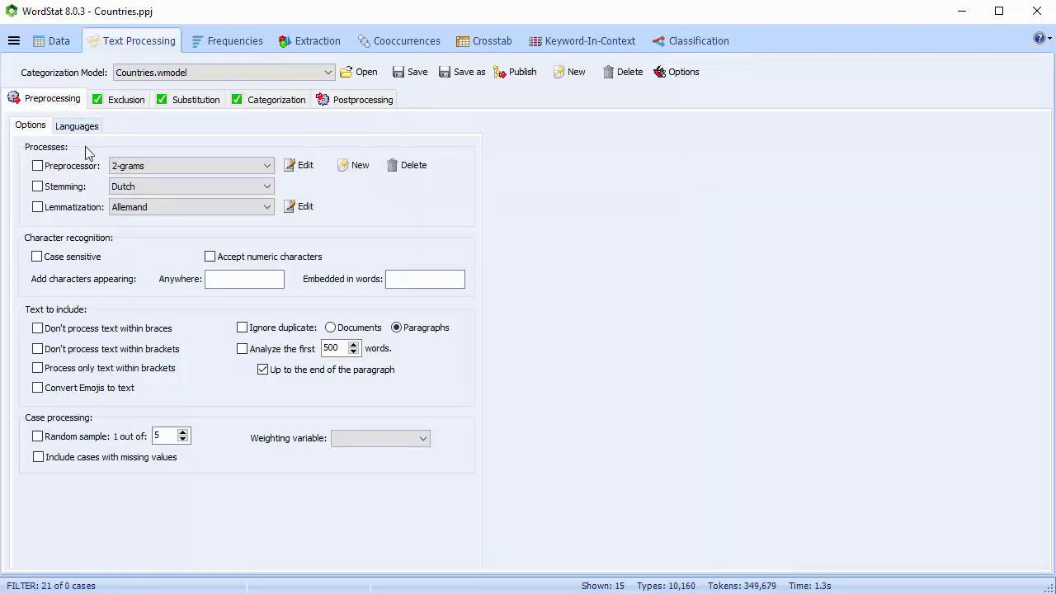
pyautogui.click(266, 208)
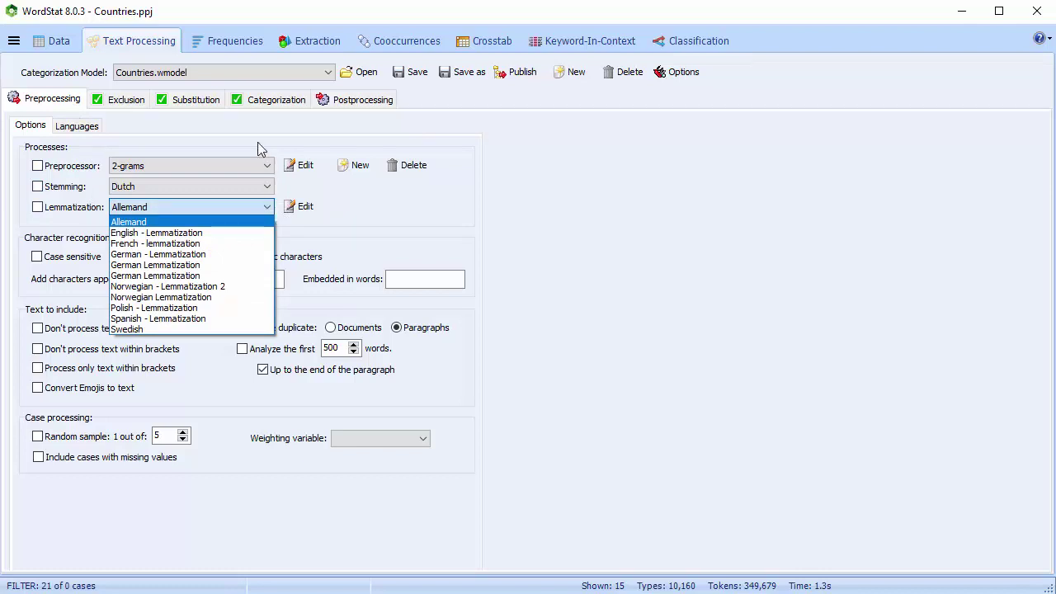
pyautogui.click(199, 107)
pyautogui.click(197, 105)
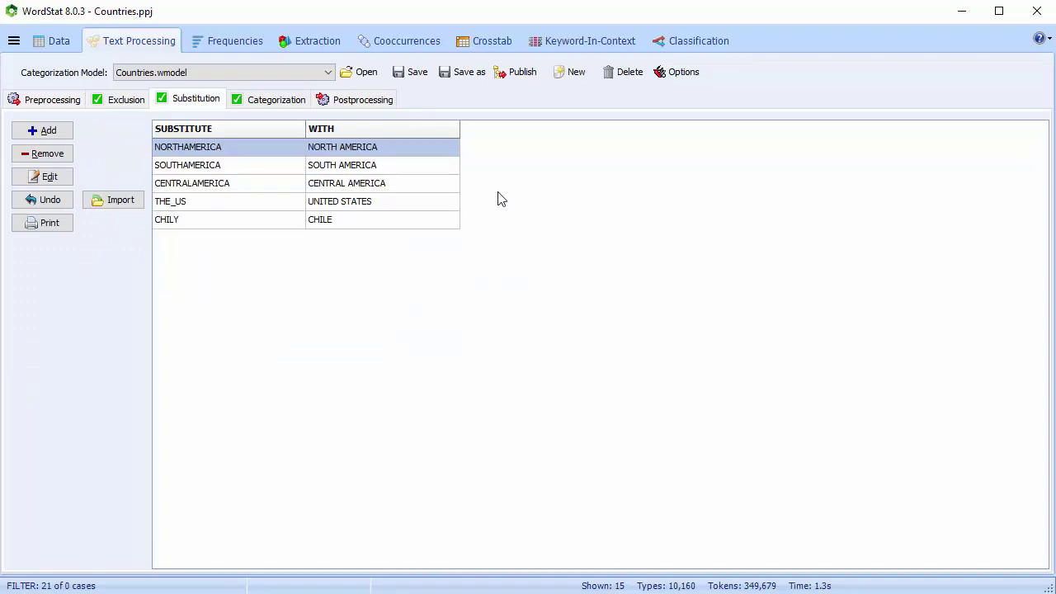
# Add a substitution of CONSERVATIVISM with conservatism from the misspellings and unknown words, perform the action, and check the substitution list
pyautogui.click(324, 45)
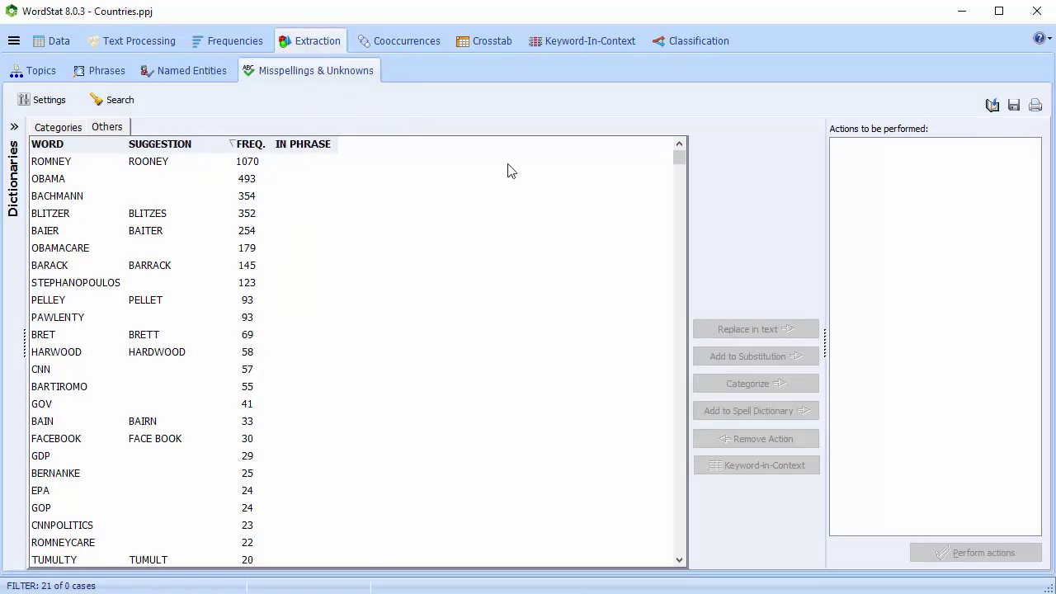
pyautogui.moveTo(679, 158); pyautogui.dragTo(682, 366)
pyautogui.click(198, 473)
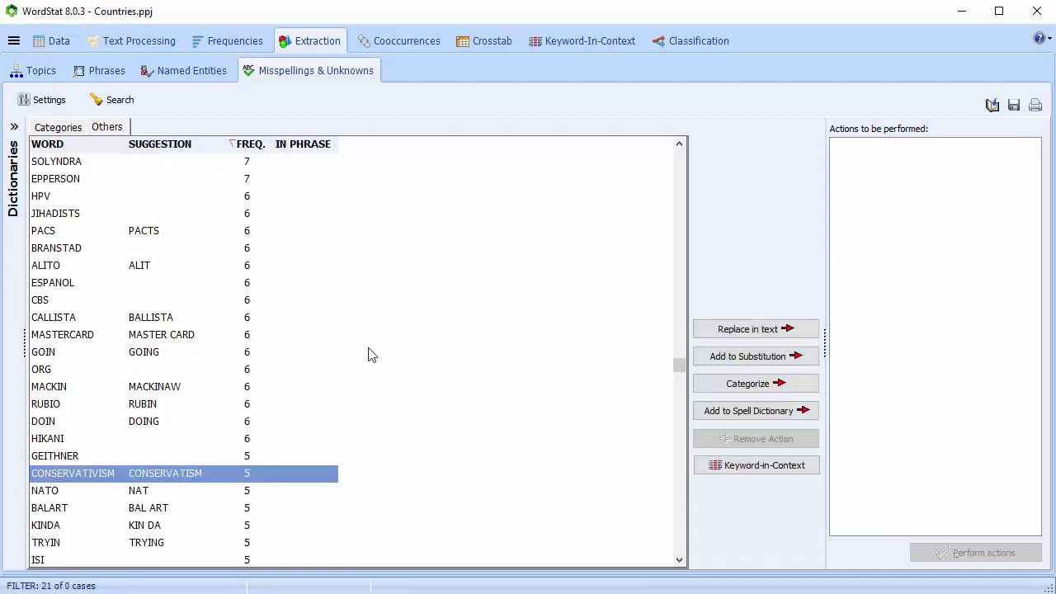
pyautogui.click(745, 357)
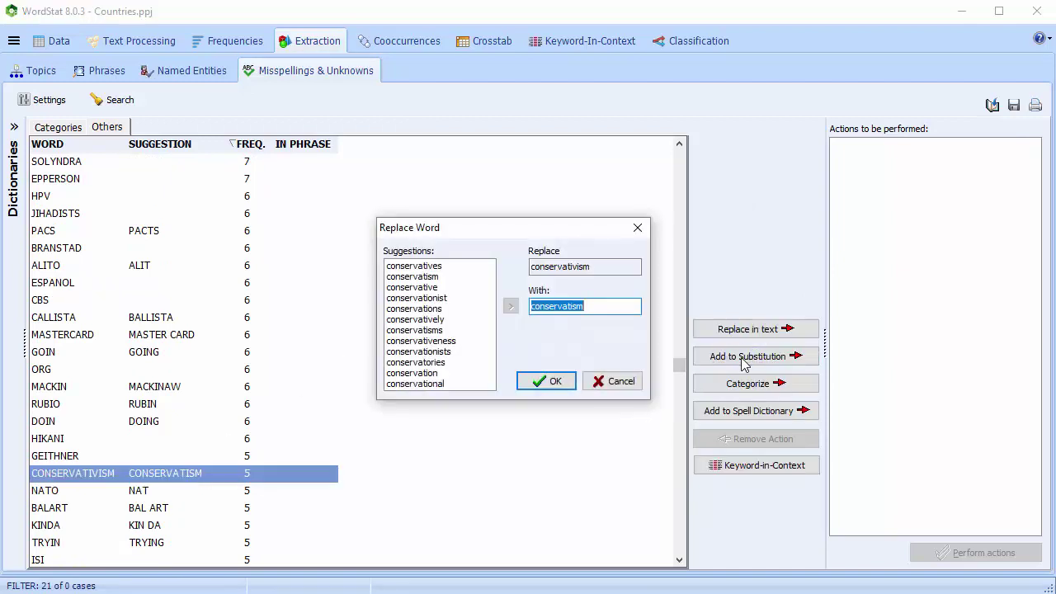
pyautogui.click(546, 382)
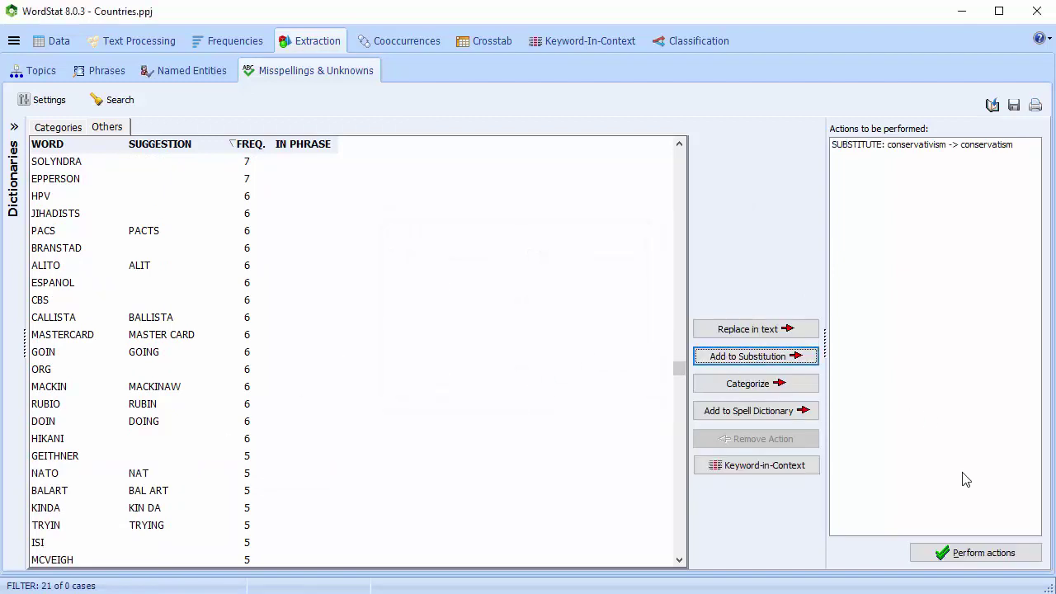
pyautogui.click(978, 553)
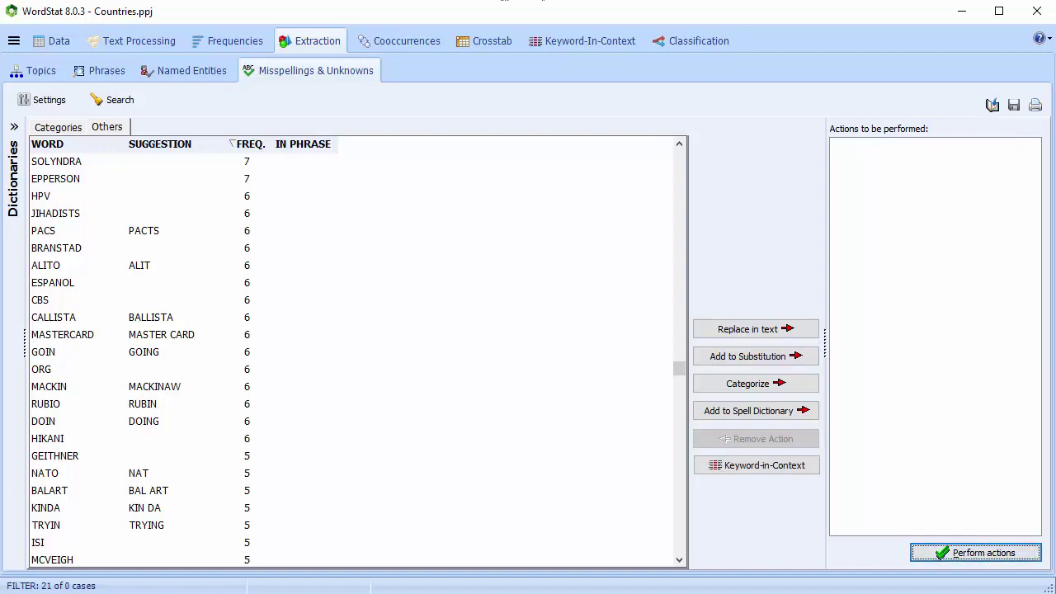
pyautogui.click(139, 45)
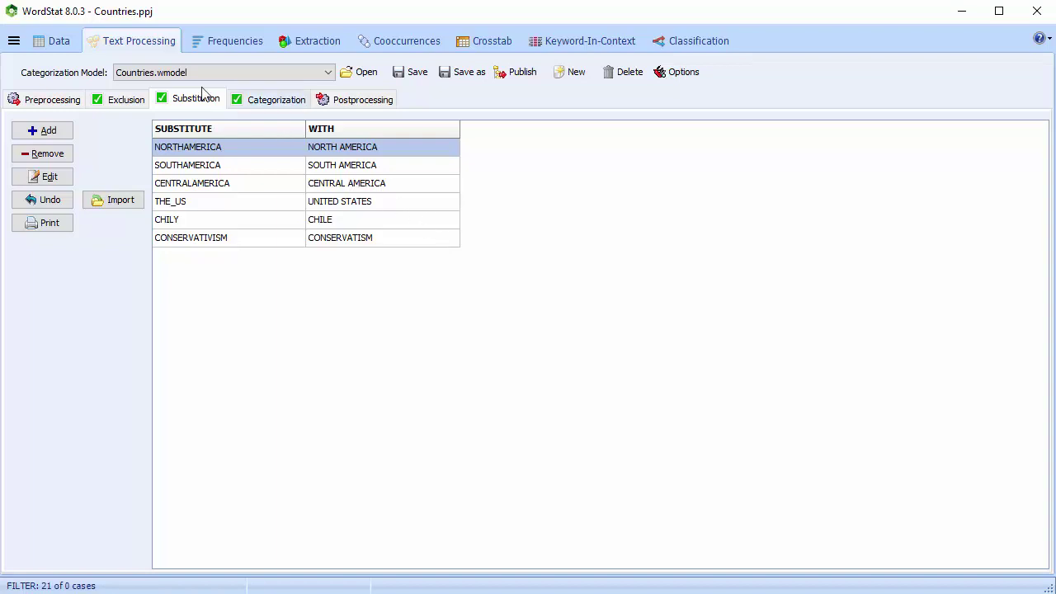
# Add the word ME to the exclusion list and remove ACCORDING from it
pyautogui.click(128, 100)
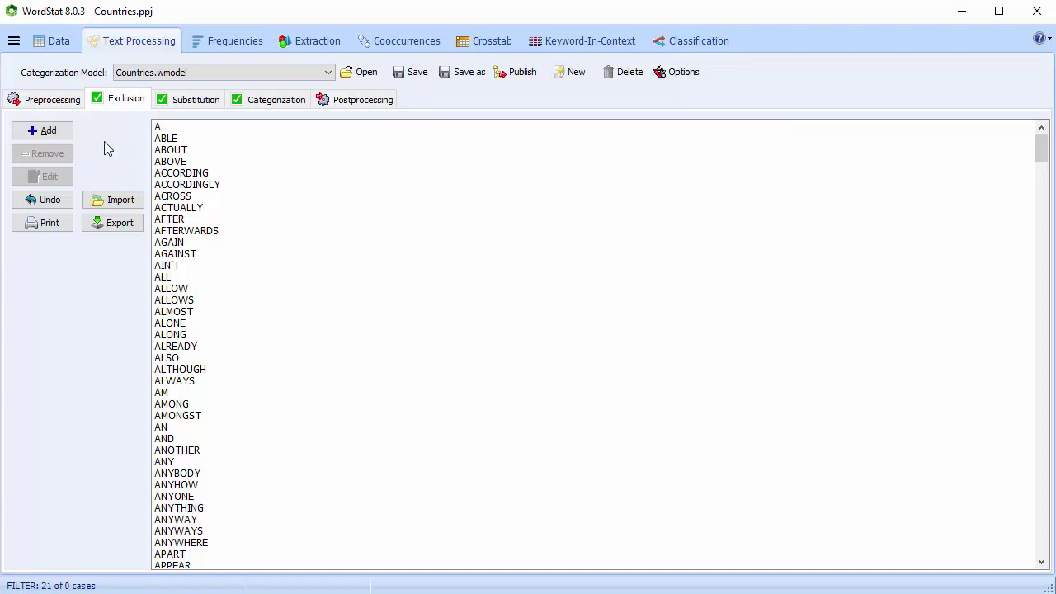
pyautogui.click(49, 132)
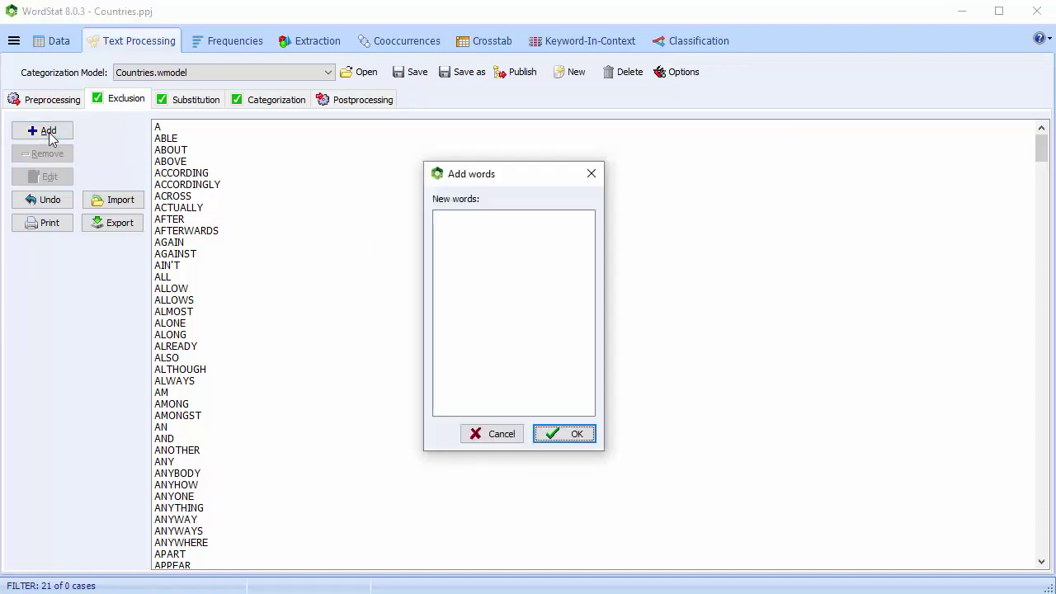
pyautogui.write('ME')
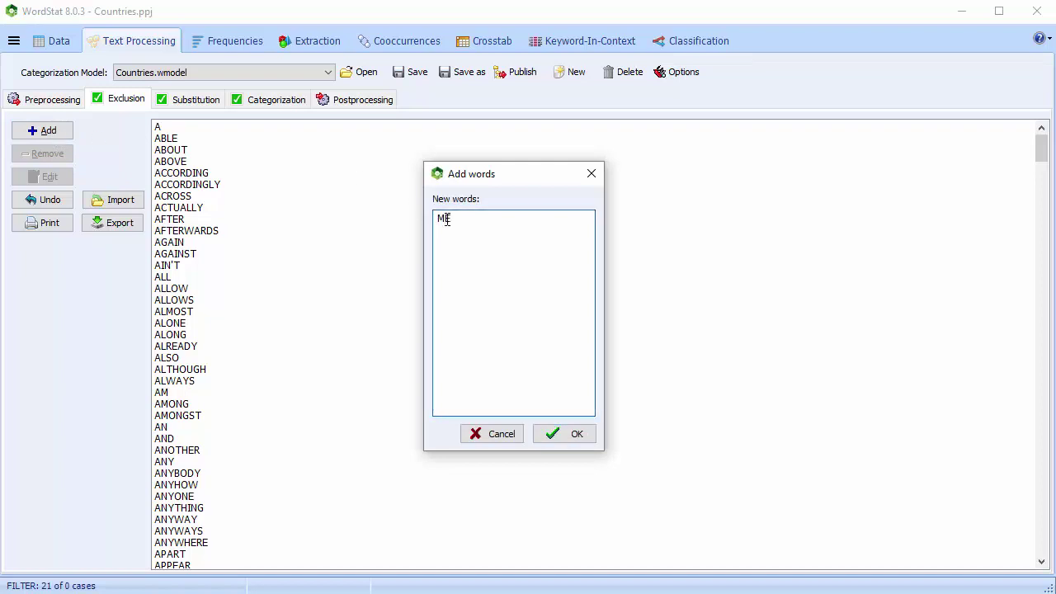
pyautogui.click(577, 435)
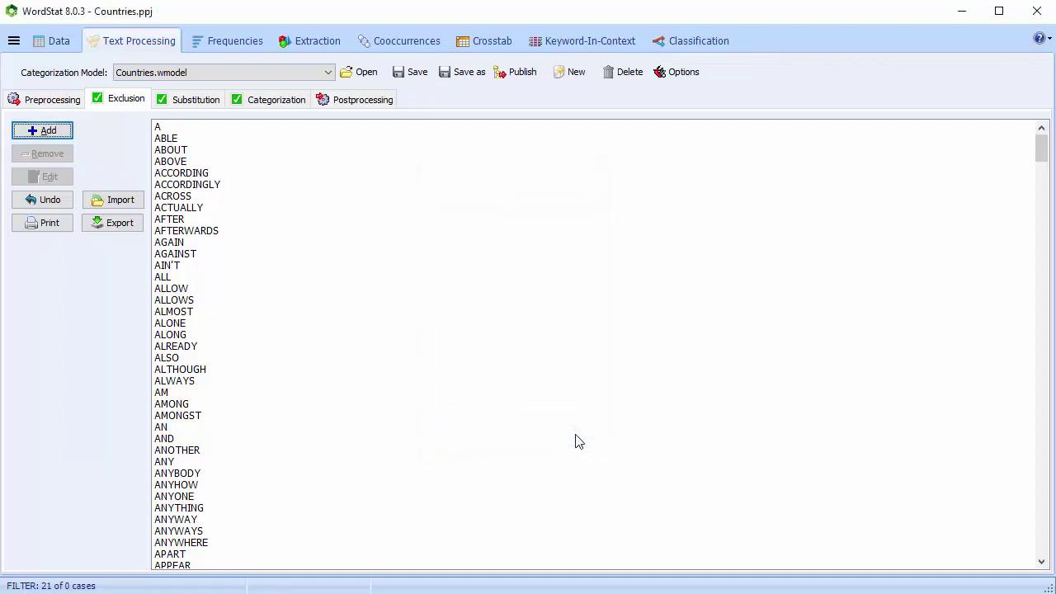
pyautogui.click(206, 175)
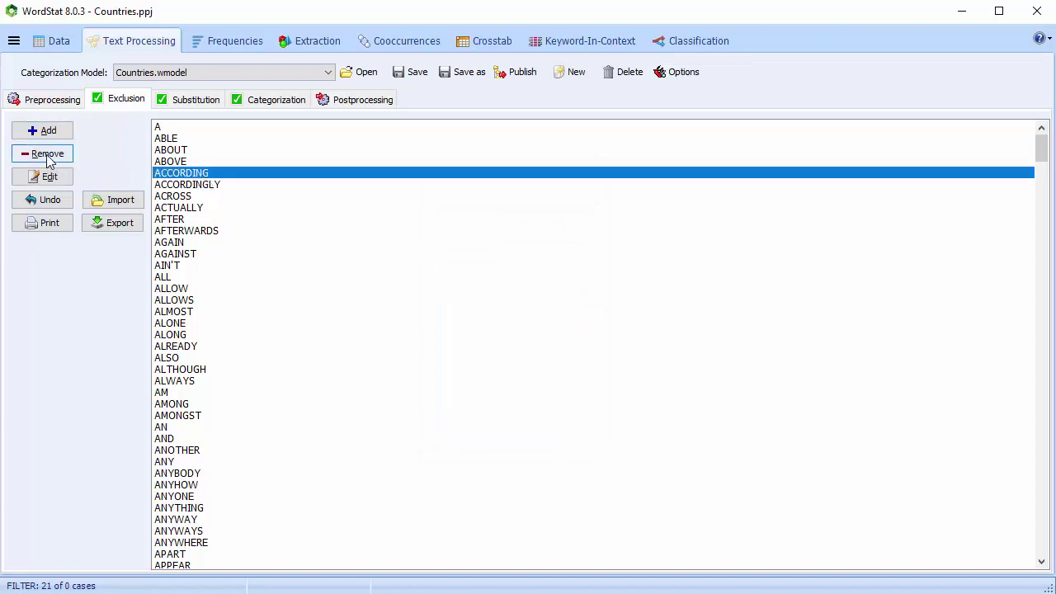
pyautogui.click(47, 154)
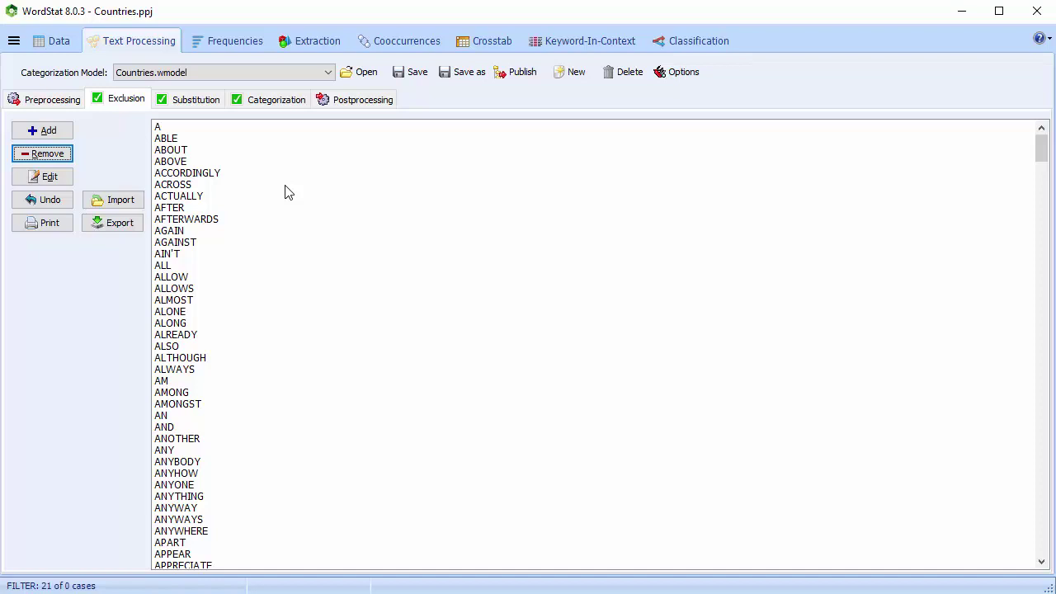
pyautogui.click(283, 104)
pyautogui.click(203, 106)
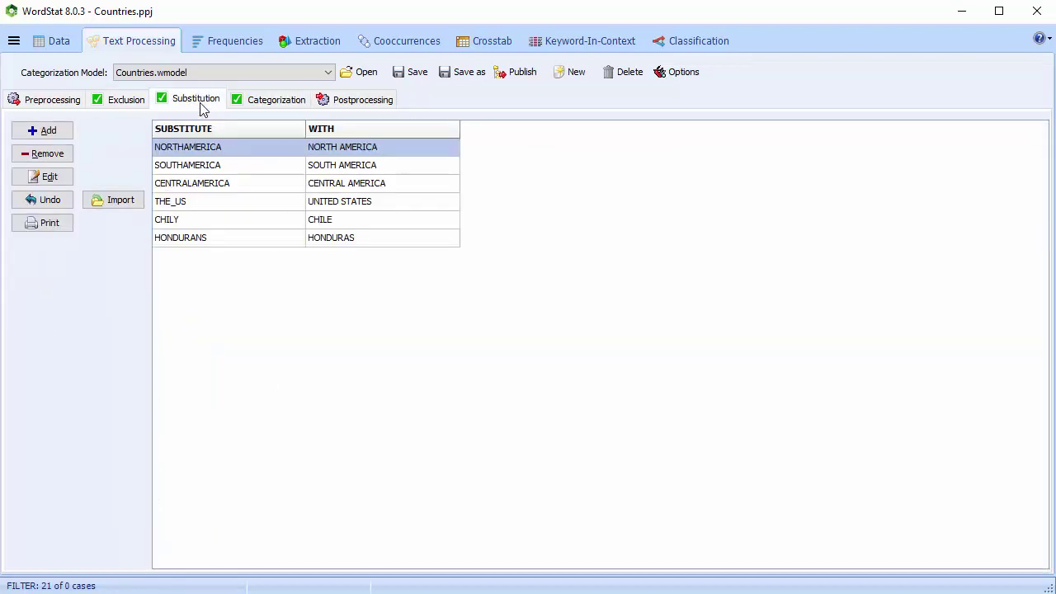
pyautogui.click(115, 99)
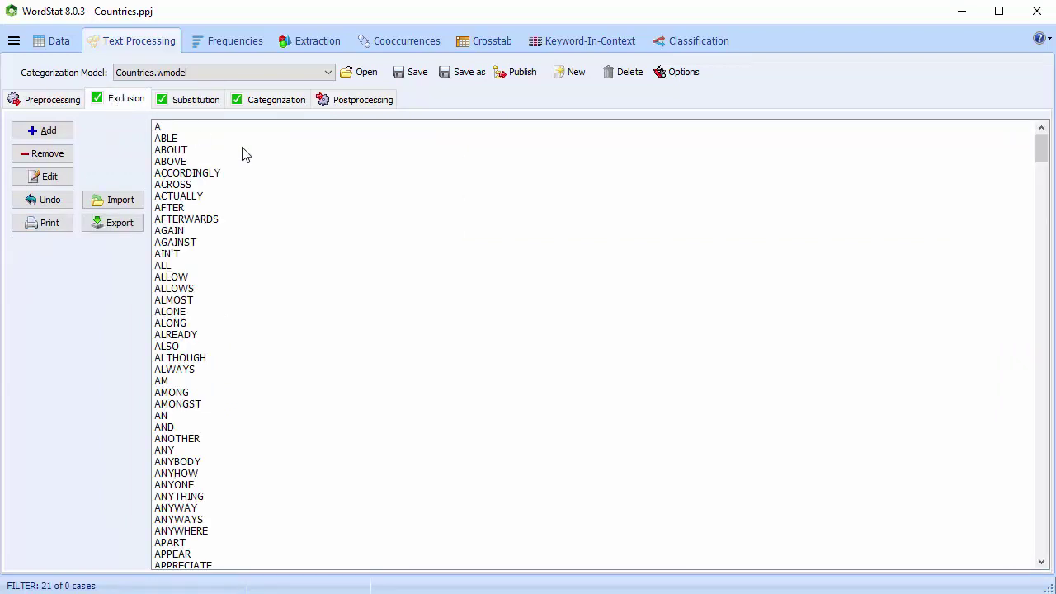